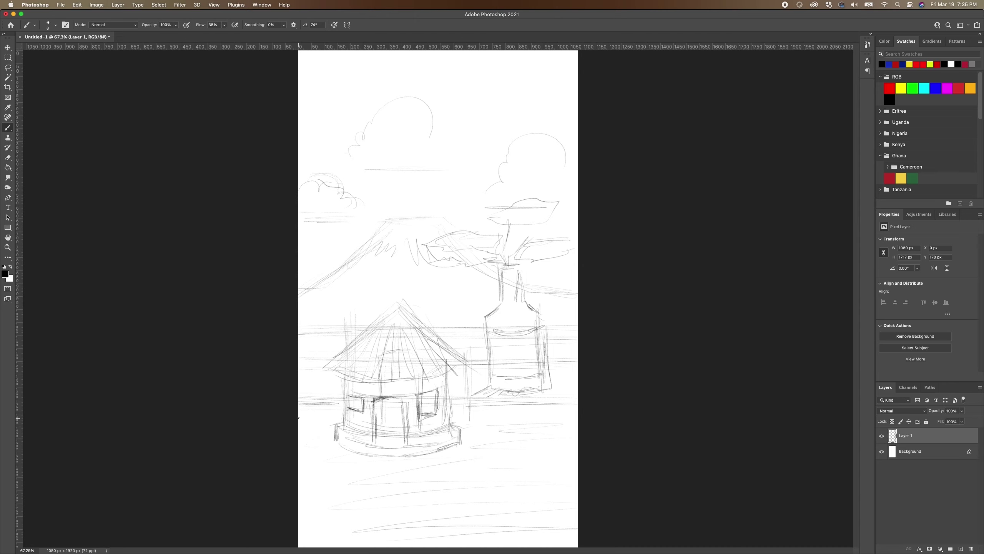
# - Sketch uneven ground around the bottle's base and left of the hut, plus a darker horizon line behind both
pyautogui.moveTo(470, 387)
pyautogui.mouseDown()
pyautogui.moveTo(448, 389)
pyautogui.moveTo(467, 391)
pyautogui.moveTo(491, 416)
pyautogui.moveTo(513, 416)
pyautogui.moveTo(575, 380)
pyautogui.moveTo(551, 406)
pyautogui.mouseUp()
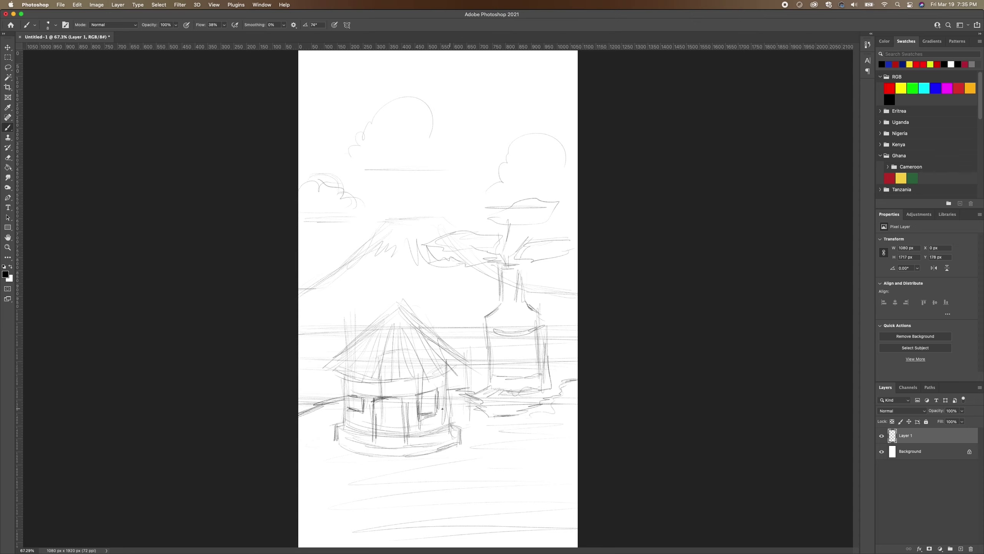
pyautogui.moveTo(338, 399)
pyautogui.mouseDown()
pyautogui.moveTo(321, 399)
pyautogui.moveTo(308, 416)
pyautogui.mouseUp()
pyautogui.moveTo(304, 349)
pyautogui.mouseDown()
pyautogui.moveTo(328, 353)
pyautogui.moveTo(300, 350)
pyautogui.mouseUp()
pyautogui.moveTo(484, 349); pyautogui.dragTo(454, 350)
pyautogui.moveTo(579, 347); pyautogui.dragTo(547, 350)
pyautogui.moveTo(333, 352); pyautogui.dragTo(299, 349)
# - Darken the mountain's slopes and summit line and sketch the jagged snow-cap strokes below the peak
pyautogui.moveTo(306, 293)
pyautogui.mouseDown()
pyautogui.moveTo(381, 223)
pyautogui.moveTo(440, 217)
pyautogui.mouseUp()
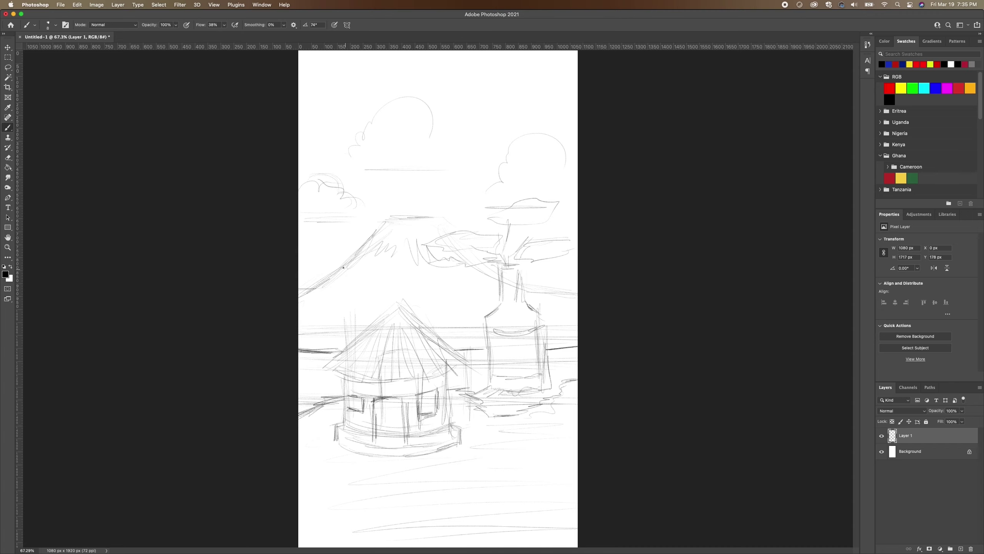
pyautogui.moveTo(382, 247); pyautogui.dragTo(398, 242)
pyautogui.moveTo(458, 235); pyautogui.dragTo(474, 266)
pyautogui.moveTo(566, 295); pyautogui.dragTo(573, 296)
# - Add ragged edges to the tree's foliage and complete the right side of the large upper cloud
pyautogui.moveTo(532, 254); pyautogui.dragTo(569, 258)
pyautogui.moveTo(546, 200)
pyautogui.mouseDown()
pyautogui.moveTo(515, 194)
pyautogui.moveTo(491, 210)
pyautogui.mouseUp()
pyautogui.moveTo(397, 132)
pyautogui.mouseDown()
pyautogui.moveTo(452, 138)
pyautogui.moveTo(468, 160)
pyautogui.mouseUp()
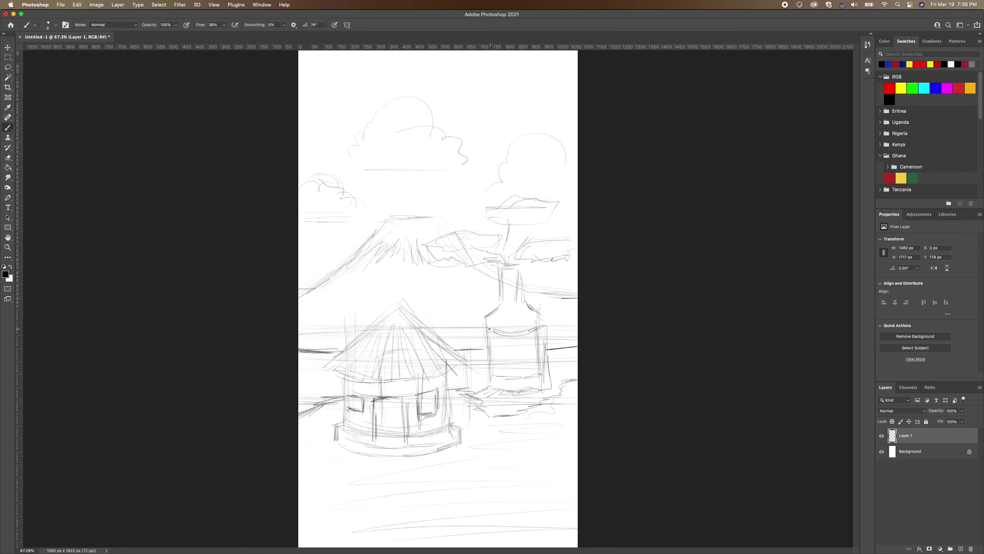
# - Refine the bottle sketch with a bolder outline, shoulder, neck and cap lines, and rough lettering on its label
pyautogui.moveTo(489, 329)
pyautogui.mouseDown()
pyautogui.moveTo(524, 332)
pyautogui.moveTo(511, 331)
pyautogui.moveTo(503, 292)
pyautogui.moveTo(517, 291)
pyautogui.moveTo(488, 308)
pyautogui.moveTo(487, 352)
pyautogui.moveTo(486, 329)
pyautogui.moveTo(516, 321)
pyautogui.mouseUp()
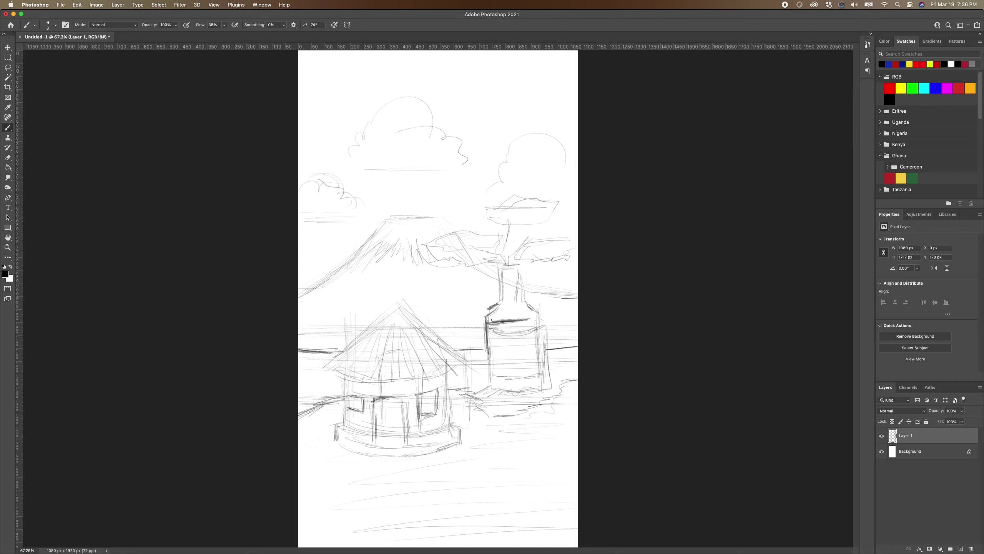
pyautogui.moveTo(503, 319)
pyautogui.mouseDown()
pyautogui.moveTo(501, 339)
pyautogui.moveTo(521, 344)
pyautogui.moveTo(506, 348)
pyautogui.moveTo(518, 349)
pyautogui.moveTo(538, 312)
pyautogui.moveTo(497, 307)
pyautogui.mouseUp()
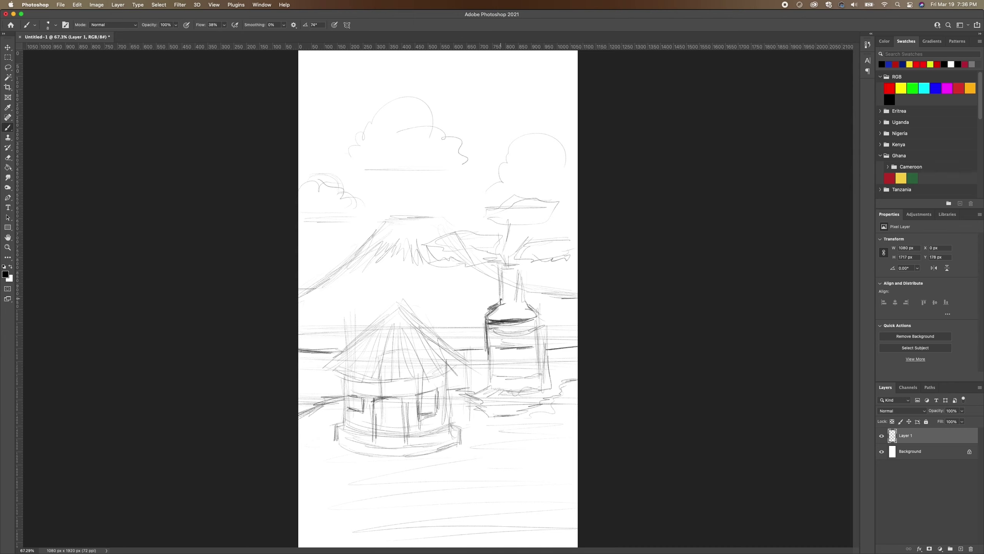
pyautogui.moveTo(503, 298)
pyautogui.mouseDown()
pyautogui.moveTo(525, 295)
pyautogui.moveTo(503, 283)
pyautogui.moveTo(524, 298)
pyautogui.mouseUp()
pyautogui.moveTo(523, 298); pyautogui.dragTo(536, 336)
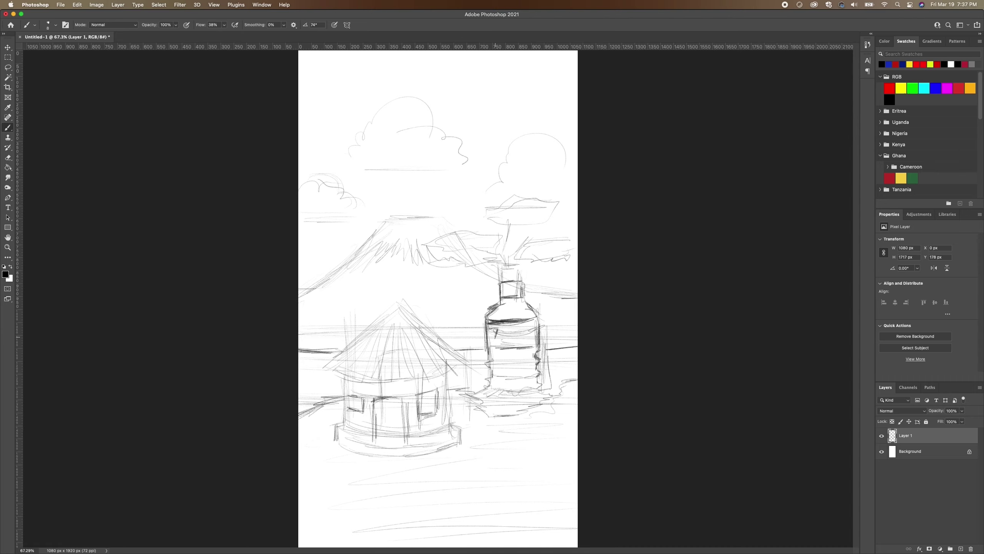
pyautogui.moveTo(511, 332); pyautogui.dragTo(528, 340)
# - Duplicate the sketch layer three times and merge the copies with the original to darken the line work
pyautogui.press('v')
pyautogui.moveTo(926, 438)
pyautogui.mouseDown()
pyautogui.moveTo(941, 519)
pyautogui.moveTo(961, 548)
pyautogui.mouseUp()
pyautogui.moveTo(929, 434)
pyautogui.mouseDown()
pyautogui.moveTo(945, 533)
pyautogui.moveTo(961, 548)
pyautogui.mouseUp()
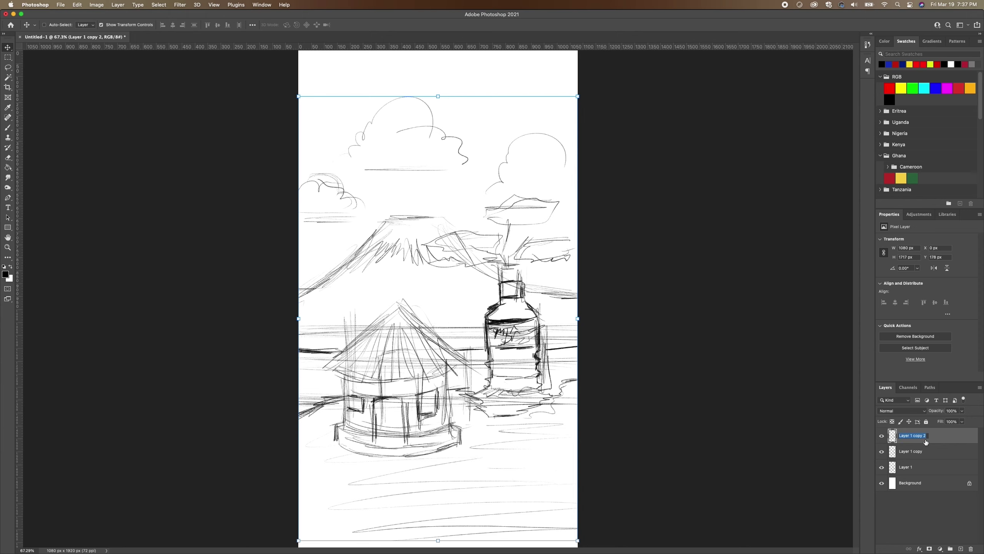
pyautogui.moveTo(932, 439); pyautogui.dragTo(961, 547)
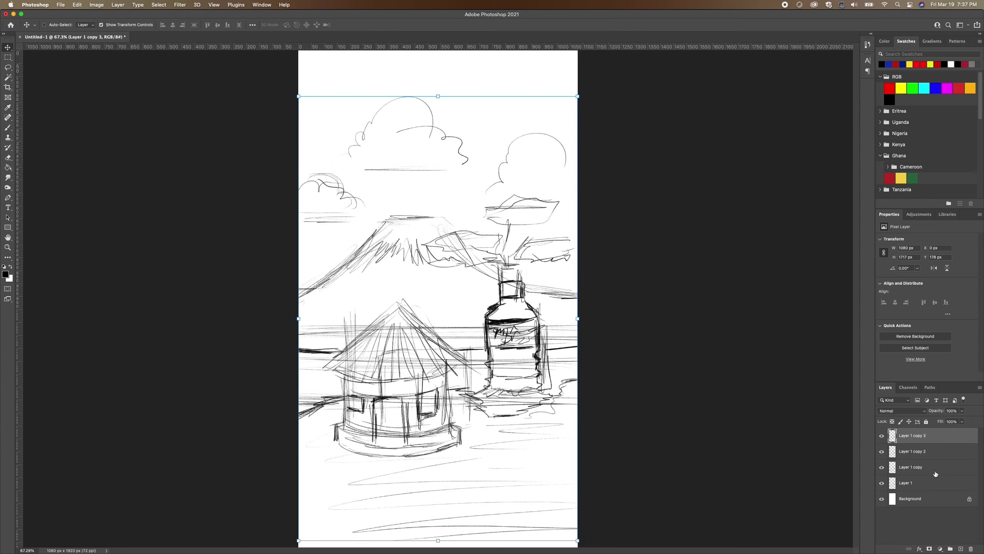
pyautogui.keyDown('shift'); pyautogui.click(917, 482); pyautogui.keyUp('shift')
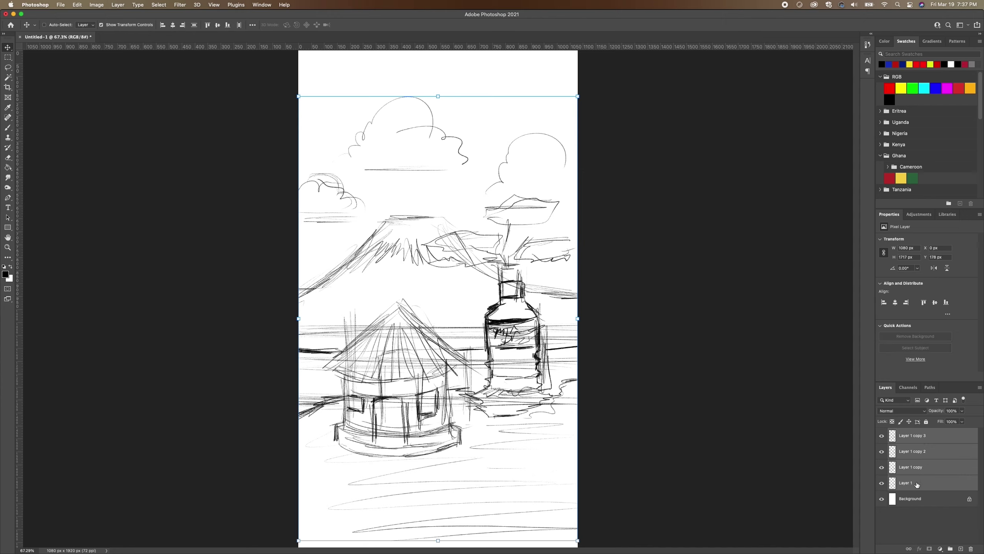
pyautogui.press('super+e')
# - Add a new layer beneath the merged sketch and choose an enlarged KYLE Ultimate Charcoal Pencil brush
pyautogui.click(918, 457)
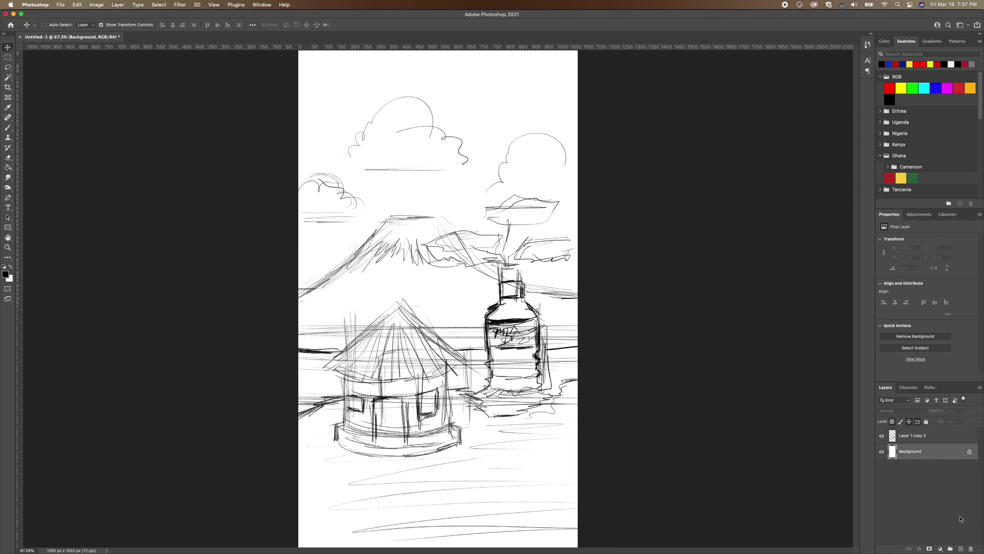
pyautogui.click(961, 549)
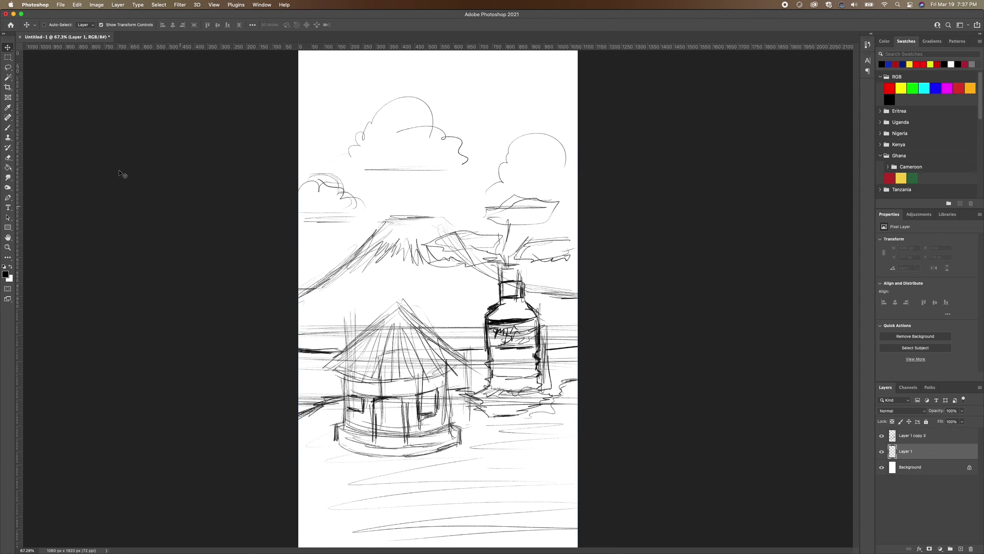
pyautogui.click(8, 127)
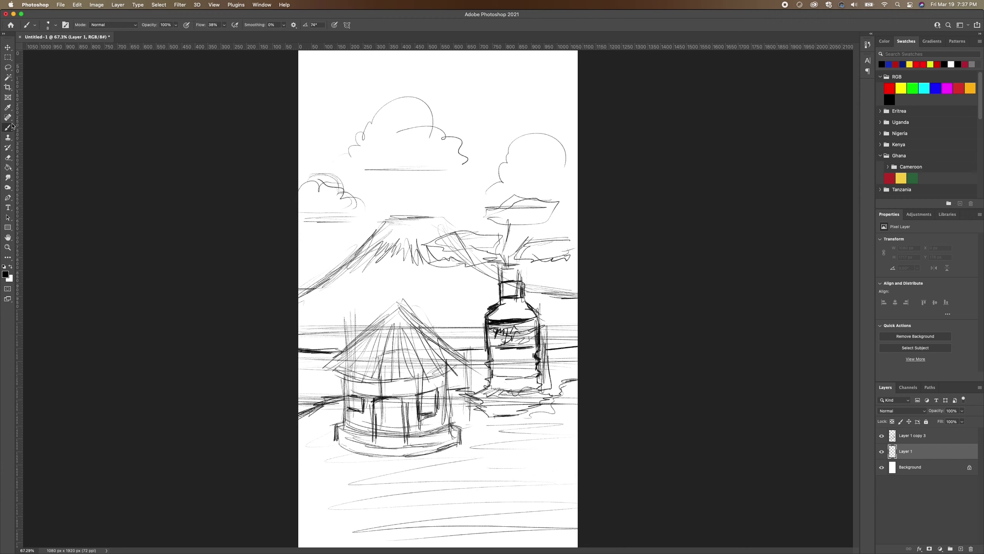
pyautogui.click(52, 26)
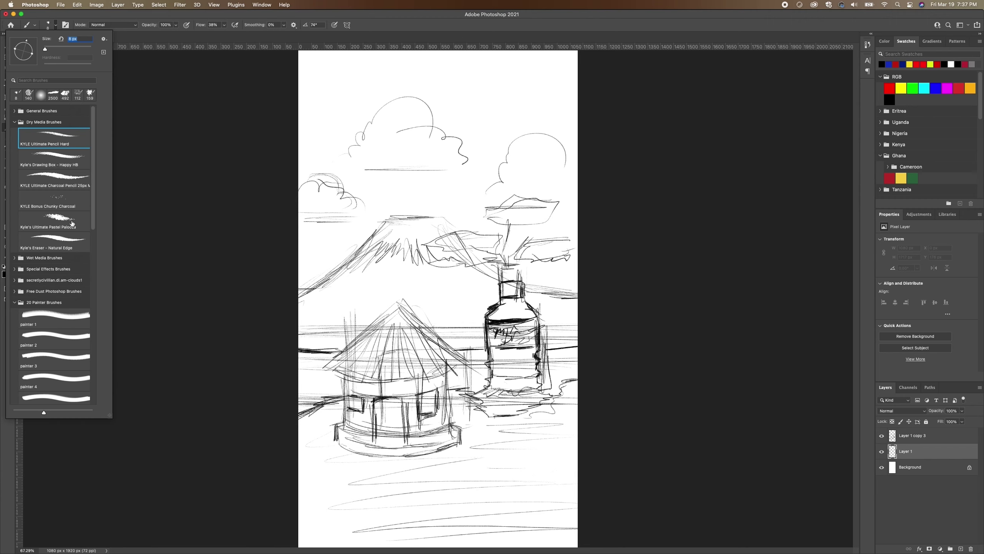
pyautogui.click(74, 179)
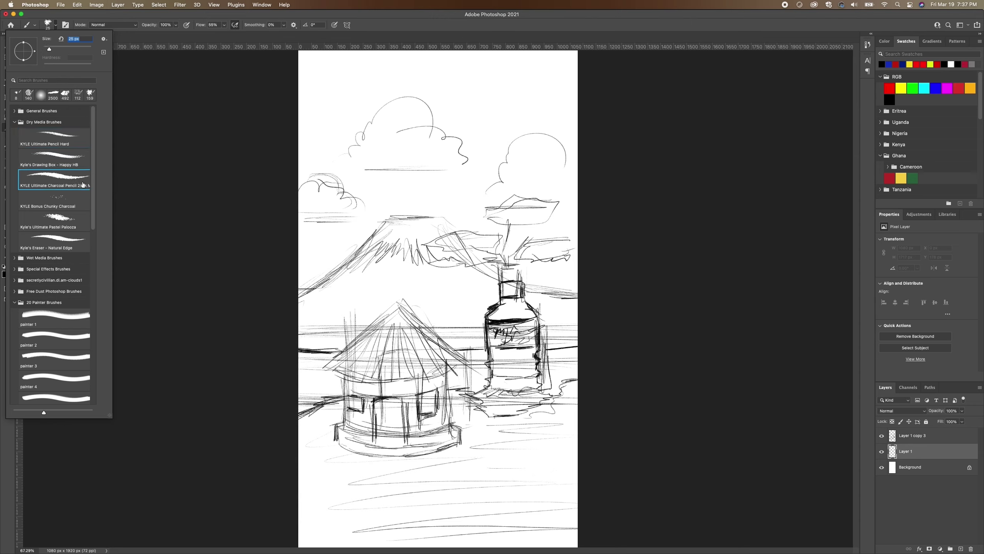
pyautogui.moveTo(55, 49); pyautogui.dragTo(67, 50)
# - Paint a black test stroke in the upper sky, then add a separate layer above it and hide the test layer
pyautogui.moveTo(360, 74)
pyautogui.mouseDown()
pyautogui.moveTo(306, 83)
pyautogui.moveTo(340, 93)
pyautogui.mouseUp()
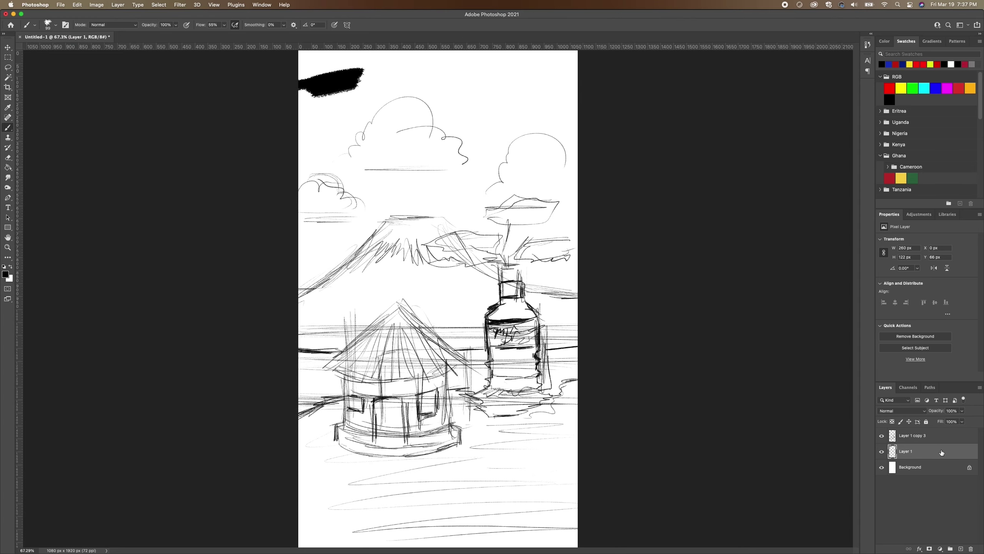
pyautogui.click(961, 548)
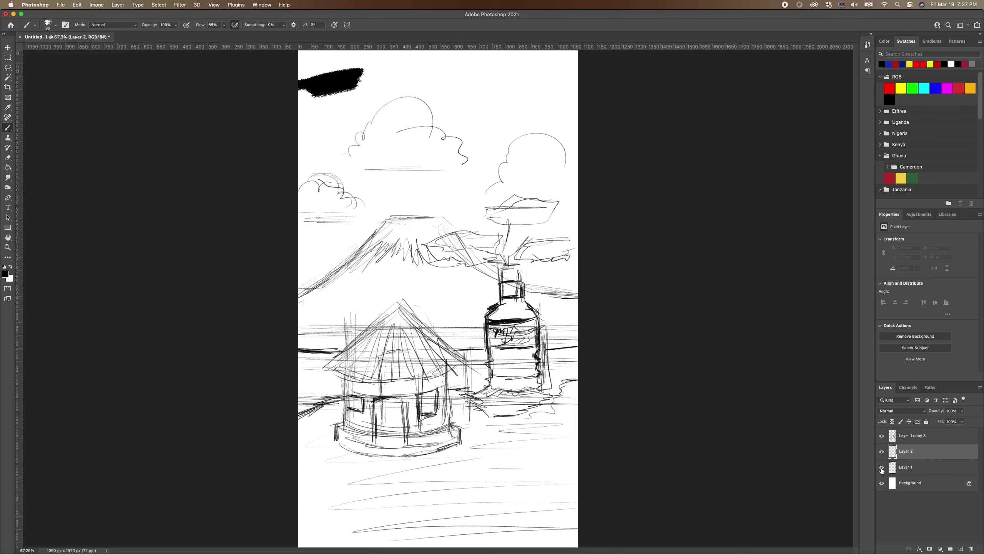
pyautogui.click(882, 467)
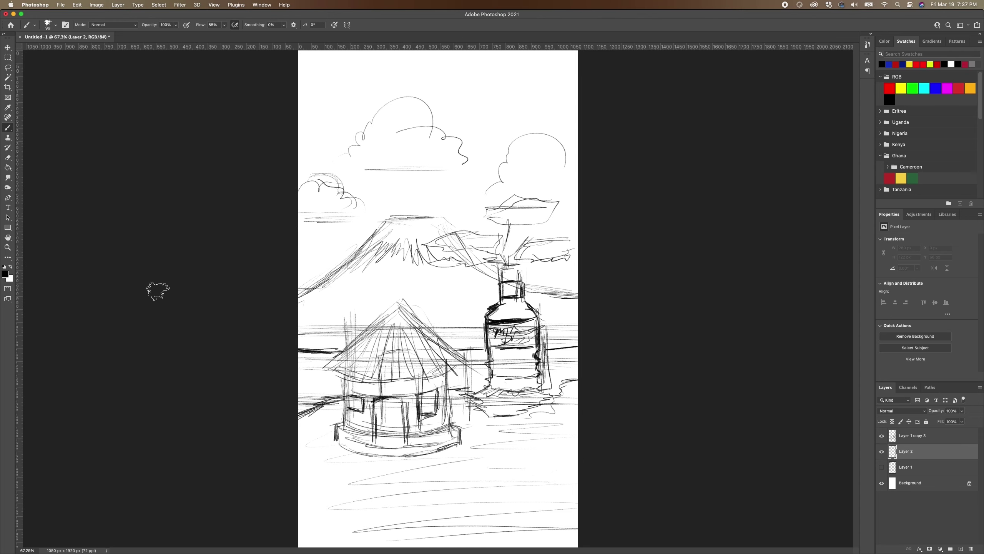
# - Set the foreground colour to blue #0471eb and paint a band across the top of the sky with an enlarged brush
pyautogui.click(5, 274)
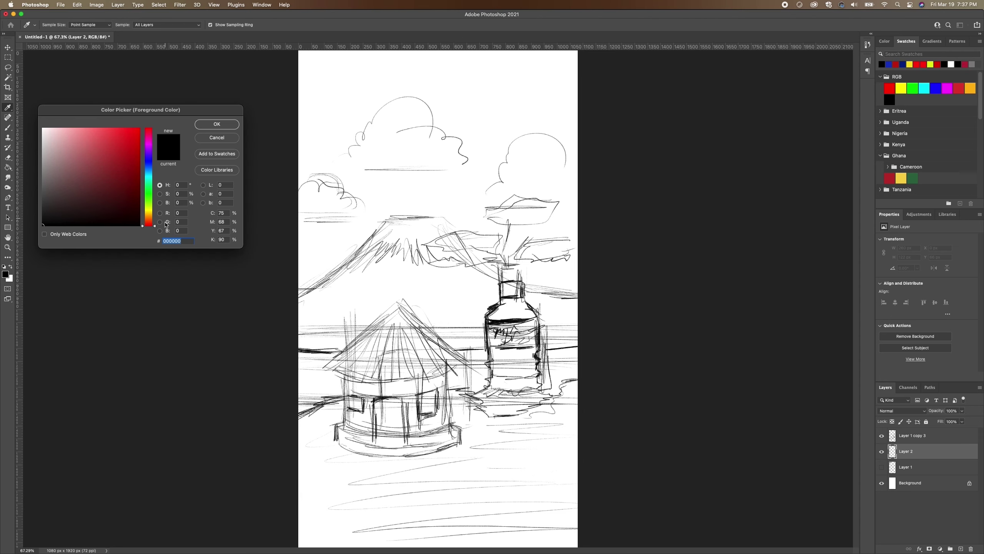
pyautogui.moveTo(148, 165); pyautogui.dragTo(139, 135)
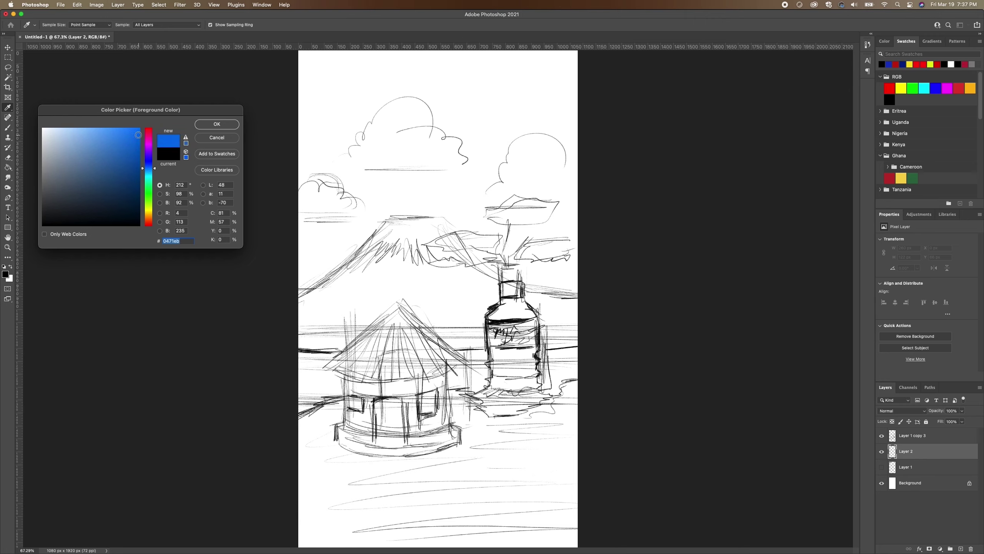
pyautogui.click(215, 126)
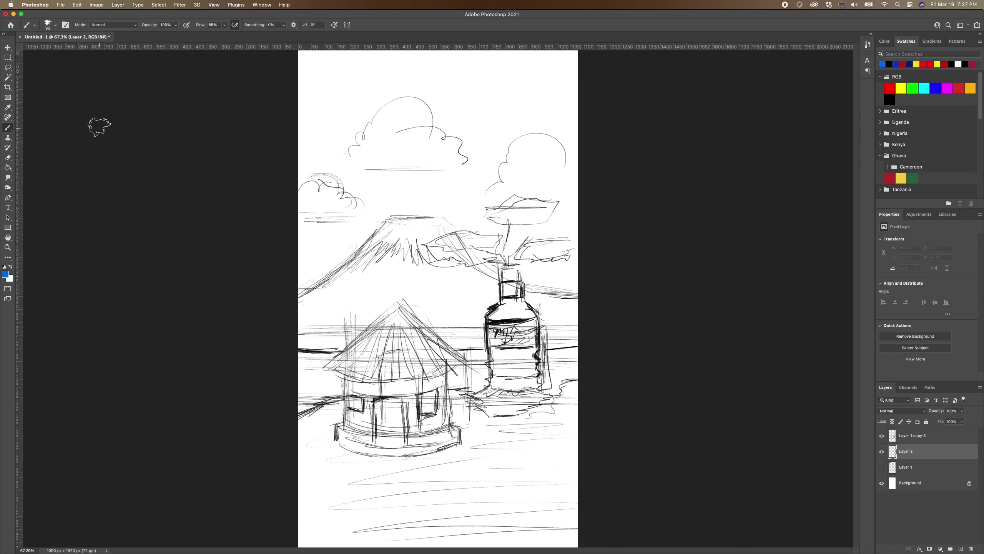
pyautogui.moveTo(298, 58)
pyautogui.mouseDown()
pyautogui.moveTo(388, 56)
pyautogui.moveTo(329, 54)
pyautogui.mouseUp()
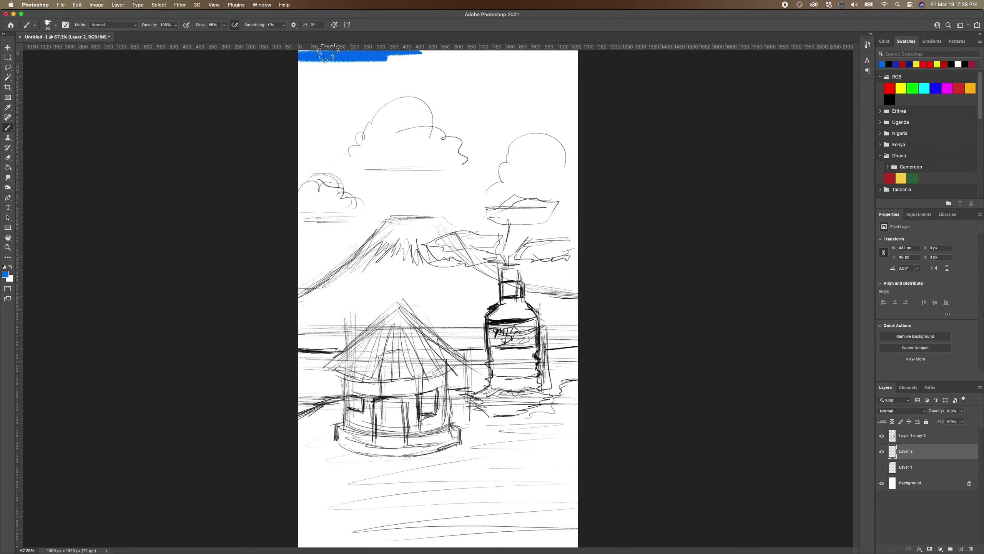
pyautogui.click(56, 28)
pyautogui.moveTo(73, 48); pyautogui.dragTo(82, 48)
pyautogui.moveTo(282, 66)
pyautogui.mouseDown()
pyautogui.moveTo(503, 64)
pyautogui.moveTo(257, 93)
pyautogui.moveTo(586, 100)
pyautogui.mouseUp()
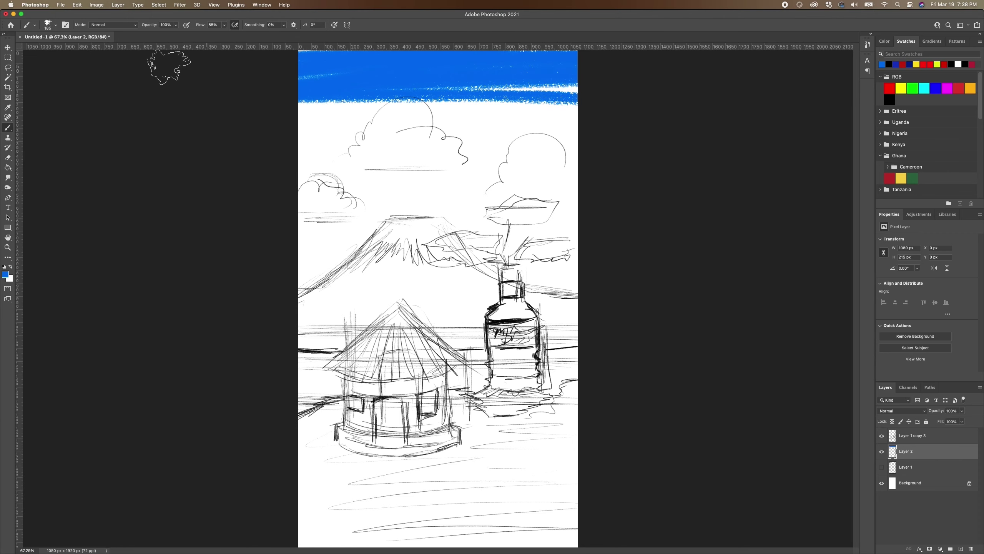
# - Extend the blue sky down to the mountain's summit, lowering the brush opacity to 82% and to 54%
pyautogui.click(176, 25)
pyautogui.moveTo(174, 36); pyautogui.dragTo(167, 36)
pyautogui.moveTo(269, 78); pyautogui.dragTo(515, 88)
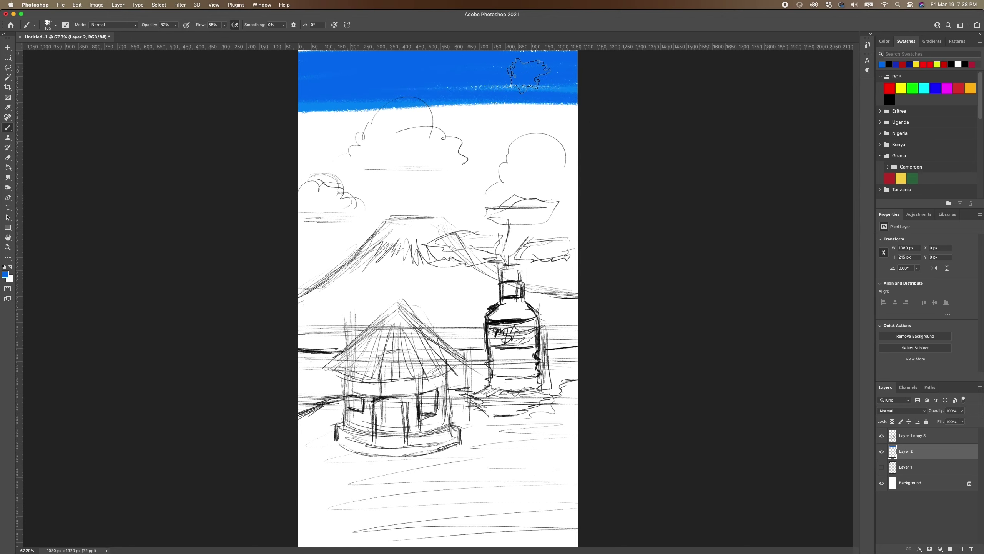
pyautogui.moveTo(577, 105)
pyautogui.mouseDown()
pyautogui.moveTo(277, 140)
pyautogui.moveTo(275, 163)
pyautogui.moveTo(279, 174)
pyautogui.moveTo(573, 184)
pyautogui.moveTo(578, 205)
pyautogui.moveTo(538, 217)
pyautogui.moveTo(688, 202)
pyautogui.mouseUp()
pyautogui.moveTo(532, 155); pyautogui.dragTo(294, 152)
pyautogui.moveTo(434, 105)
pyautogui.mouseDown()
pyautogui.moveTo(581, 78)
pyautogui.moveTo(279, 128)
pyautogui.moveTo(286, 132)
pyautogui.mouseUp()
pyautogui.moveTo(176, 25); pyautogui.dragTo(165, 37)
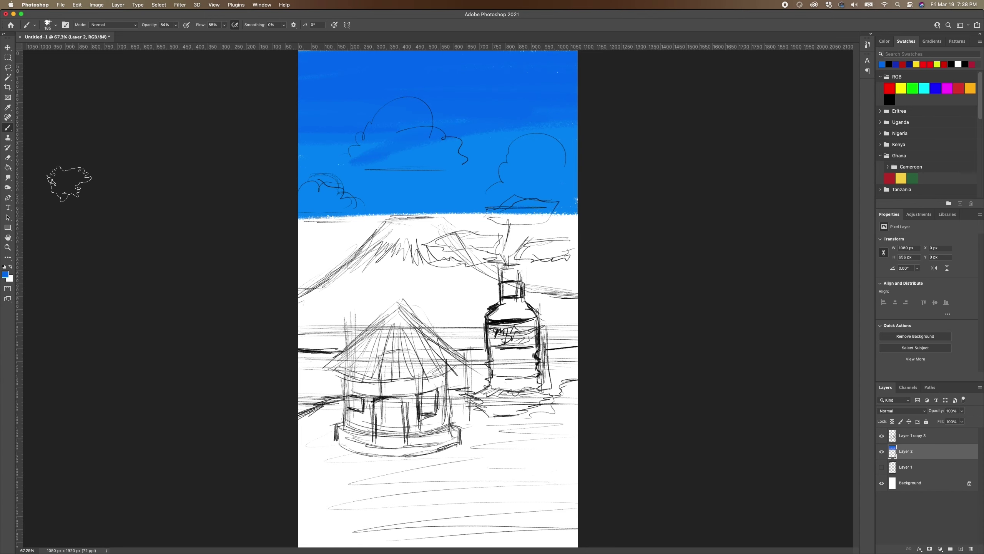
# - Pick a darker, duller blue and paint it from the mountain's summit down to its base
pyautogui.click(9, 275)
pyautogui.moveTo(115, 141); pyautogui.dragTo(123, 152)
pyautogui.click(217, 124)
pyautogui.moveTo(286, 230)
pyautogui.mouseDown()
pyautogui.moveTo(312, 232)
pyautogui.moveTo(316, 259)
pyautogui.moveTo(369, 223)
pyautogui.moveTo(288, 284)
pyautogui.moveTo(307, 262)
pyautogui.moveTo(356, 230)
pyautogui.moveTo(289, 291)
pyautogui.moveTo(371, 212)
pyautogui.moveTo(289, 233)
pyautogui.moveTo(383, 207)
pyautogui.moveTo(454, 205)
pyautogui.moveTo(484, 241)
pyautogui.moveTo(472, 255)
pyautogui.moveTo(584, 285)
pyautogui.moveTo(593, 275)
pyautogui.moveTo(512, 262)
pyautogui.moveTo(579, 275)
pyautogui.moveTo(576, 287)
pyautogui.moveTo(570, 277)
pyautogui.moveTo(595, 269)
pyautogui.moveTo(584, 261)
pyautogui.moveTo(494, 254)
pyautogui.moveTo(482, 245)
pyautogui.moveTo(587, 231)
pyautogui.moveTo(477, 213)
pyautogui.moveTo(503, 216)
pyautogui.mouseUp()
pyautogui.moveTo(556, 258)
pyautogui.mouseDown()
pyautogui.moveTo(597, 235)
pyautogui.moveTo(542, 248)
pyautogui.moveTo(326, 244)
pyautogui.moveTo(589, 268)
pyautogui.moveTo(272, 275)
pyautogui.moveTo(582, 273)
pyautogui.moveTo(254, 291)
pyautogui.moveTo(457, 273)
pyautogui.moveTo(341, 251)
pyautogui.moveTo(268, 253)
pyautogui.moveTo(553, 231)
pyautogui.moveTo(542, 221)
pyautogui.moveTo(321, 226)
pyautogui.mouseUp()
# - Raise the brush opacity to 82% and cover the sky from the clouds to the mountain's base with the darker blue
pyautogui.moveTo(175, 26); pyautogui.dragTo(175, 36)
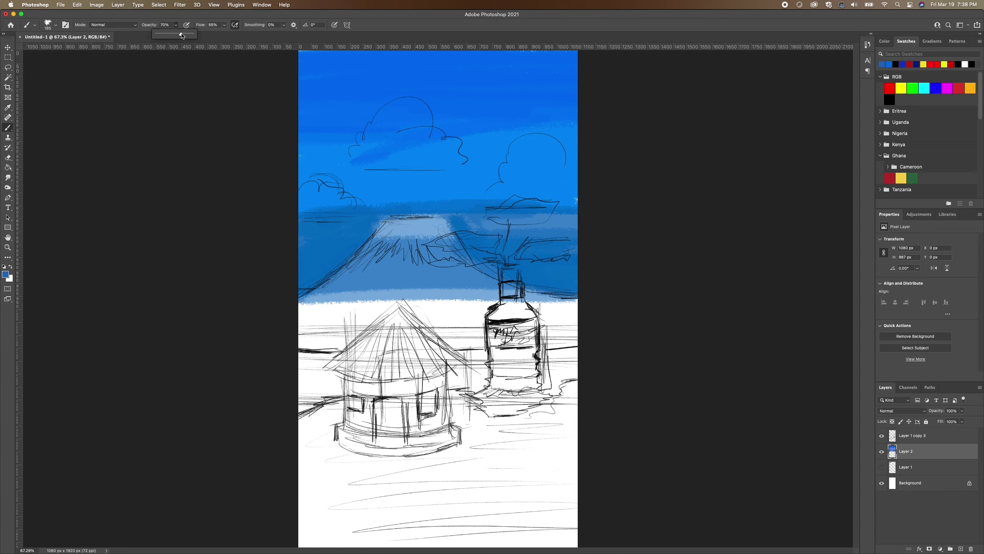
pyautogui.moveTo(193, 38); pyautogui.dragTo(193, 38)
pyautogui.moveTo(315, 215)
pyautogui.mouseDown()
pyautogui.moveTo(603, 227)
pyautogui.moveTo(292, 257)
pyautogui.moveTo(441, 275)
pyautogui.moveTo(659, 248)
pyautogui.moveTo(286, 210)
pyautogui.moveTo(615, 177)
pyautogui.moveTo(320, 161)
pyautogui.moveTo(576, 121)
pyautogui.mouseUp()
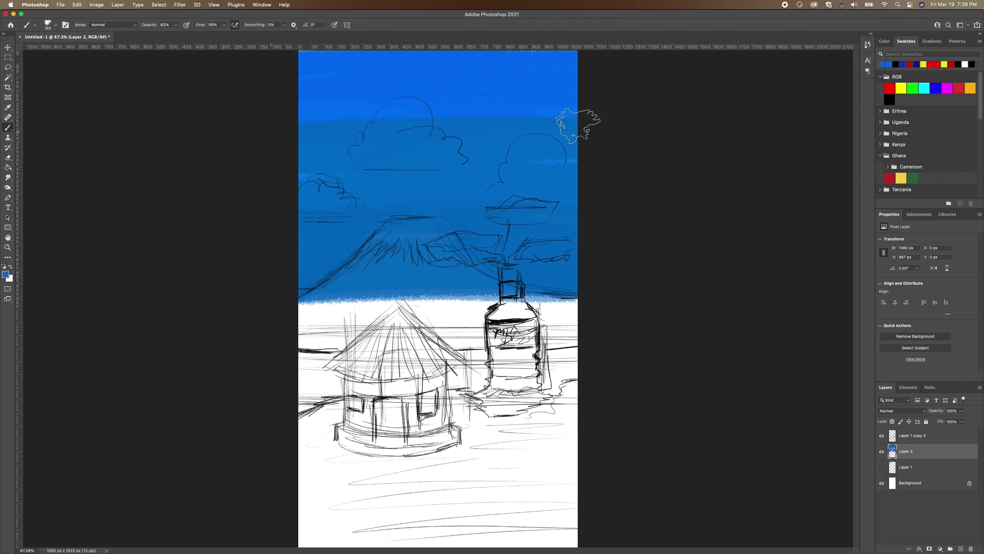
# - Pick the brighter blue #187dee, repaint the sky from the clouds to the mountain's base, and undo the last stroke
pyautogui.click(6, 275)
pyautogui.moveTo(127, 136); pyautogui.dragTo(128, 133)
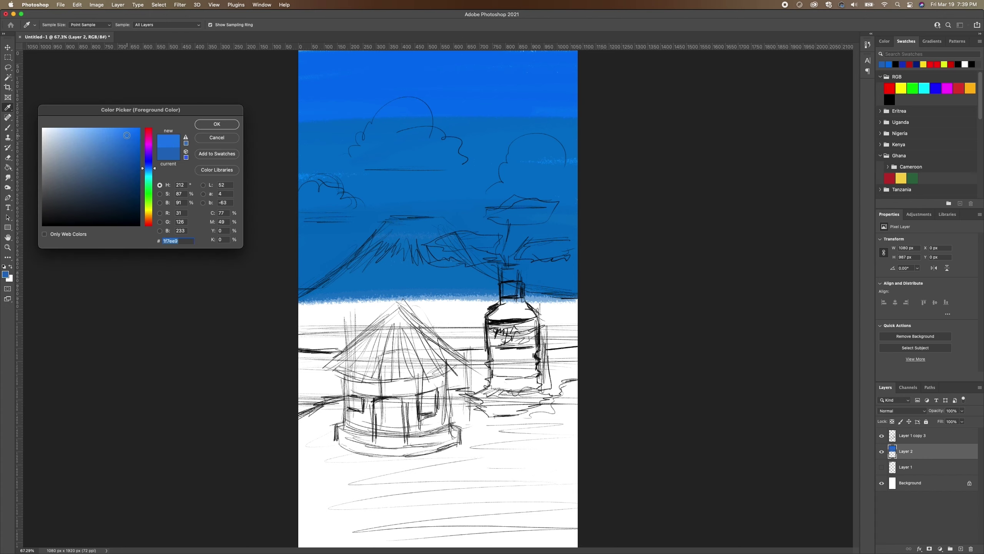
pyautogui.click(228, 127)
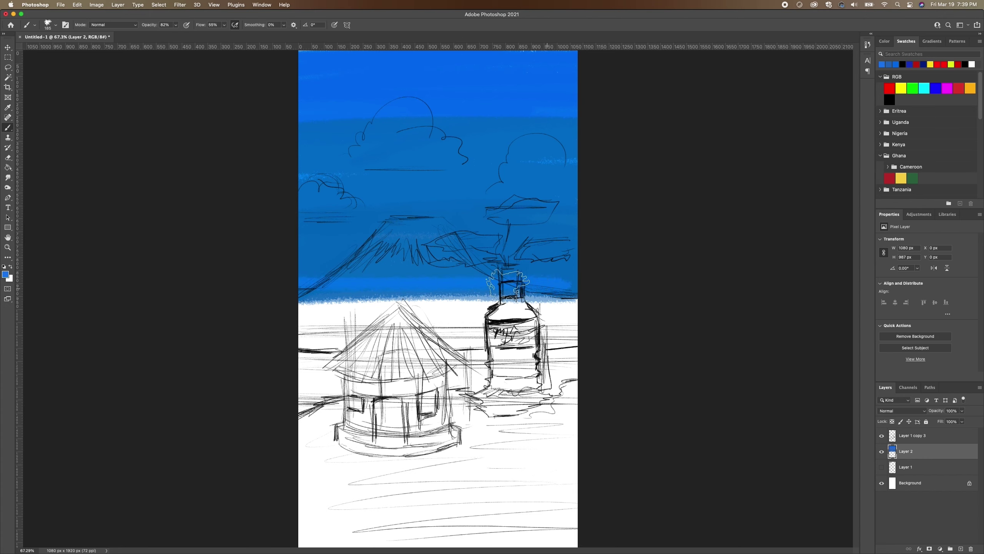
pyautogui.moveTo(220, 278)
pyautogui.mouseDown()
pyautogui.moveTo(548, 245)
pyautogui.moveTo(477, 233)
pyautogui.moveTo(275, 239)
pyautogui.moveTo(601, 255)
pyautogui.moveTo(305, 235)
pyautogui.moveTo(594, 222)
pyautogui.moveTo(415, 203)
pyautogui.moveTo(229, 219)
pyautogui.moveTo(430, 184)
pyautogui.moveTo(597, 173)
pyautogui.moveTo(345, 158)
pyautogui.moveTo(295, 146)
pyautogui.moveTo(634, 141)
pyautogui.moveTo(306, 119)
pyautogui.mouseUp()
pyautogui.press('super+z')
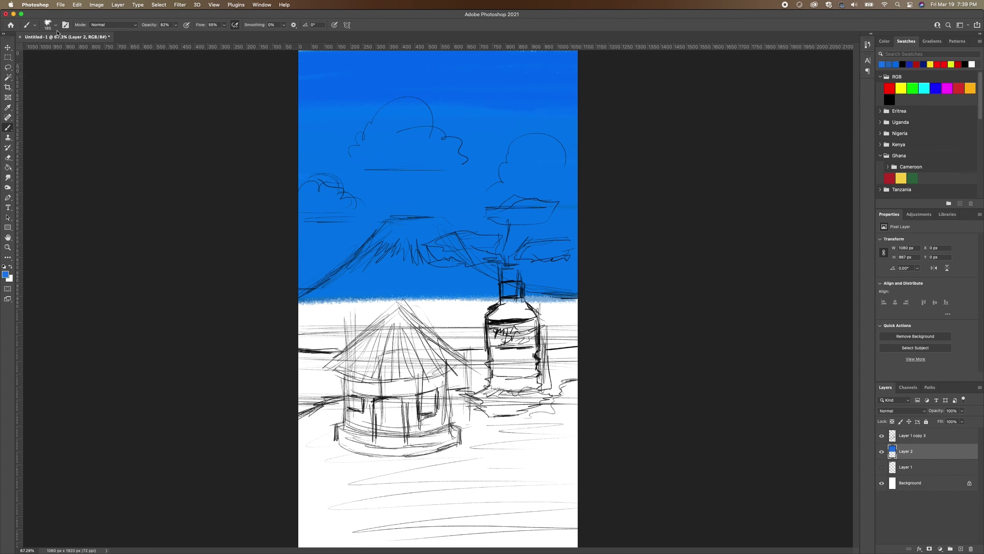
# - Choose a lighter blue and paint a band over the lower sky across the mountain
pyautogui.click(6, 275)
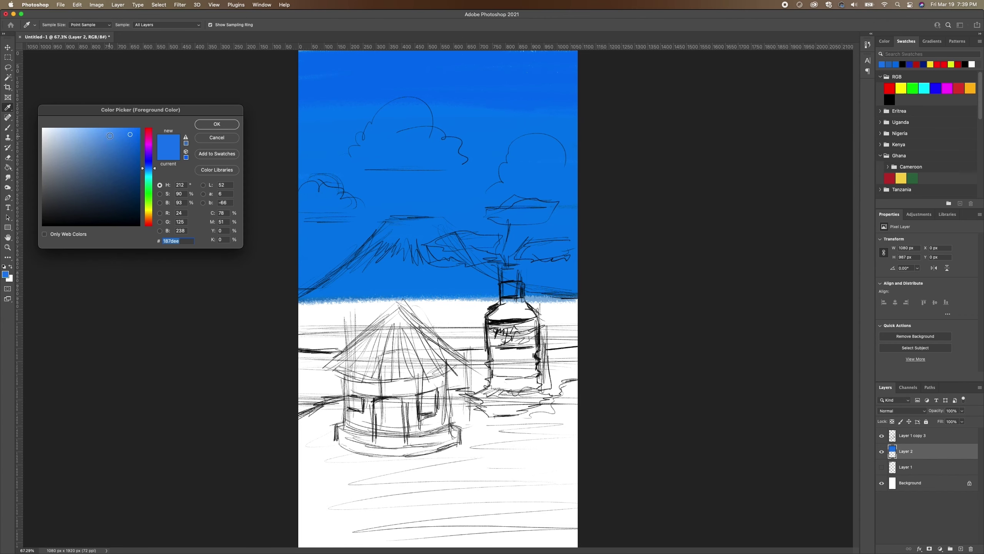
pyautogui.click(216, 124)
pyautogui.moveTo(269, 260)
pyautogui.mouseDown()
pyautogui.moveTo(507, 286)
pyautogui.moveTo(283, 291)
pyautogui.moveTo(519, 279)
pyautogui.moveTo(588, 259)
pyautogui.moveTo(584, 241)
pyautogui.moveTo(566, 238)
pyautogui.mouseUp()
# - Blend the lighter blue upward past the summit, reducing the brush opacity to 51% and to 31%
pyautogui.click(175, 25)
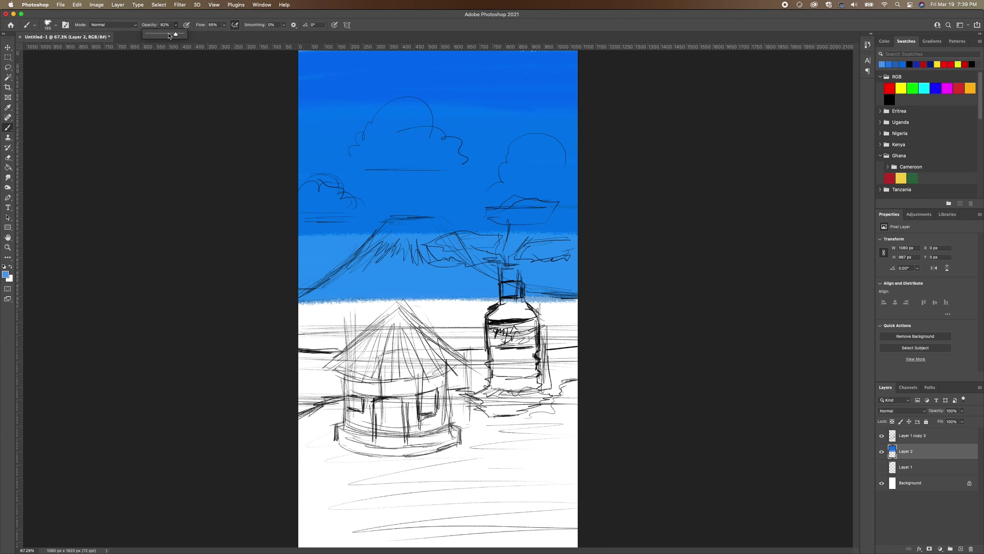
pyautogui.moveTo(322, 228); pyautogui.dragTo(646, 236)
pyautogui.moveTo(264, 238)
pyautogui.mouseDown()
pyautogui.moveTo(535, 220)
pyautogui.moveTo(575, 194)
pyautogui.moveTo(378, 223)
pyautogui.moveTo(565, 238)
pyautogui.moveTo(416, 217)
pyautogui.mouseUp()
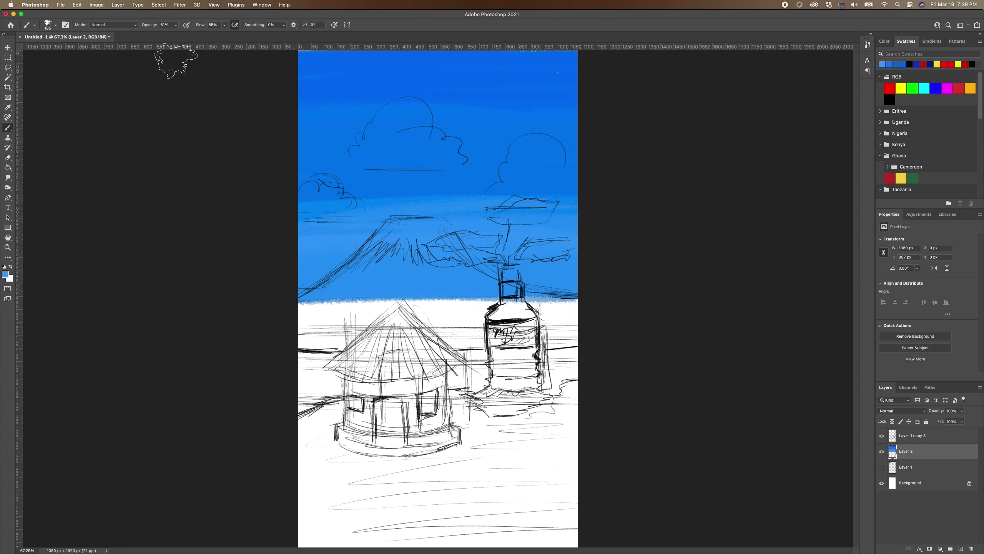
pyautogui.click(176, 24)
pyautogui.click(279, 211)
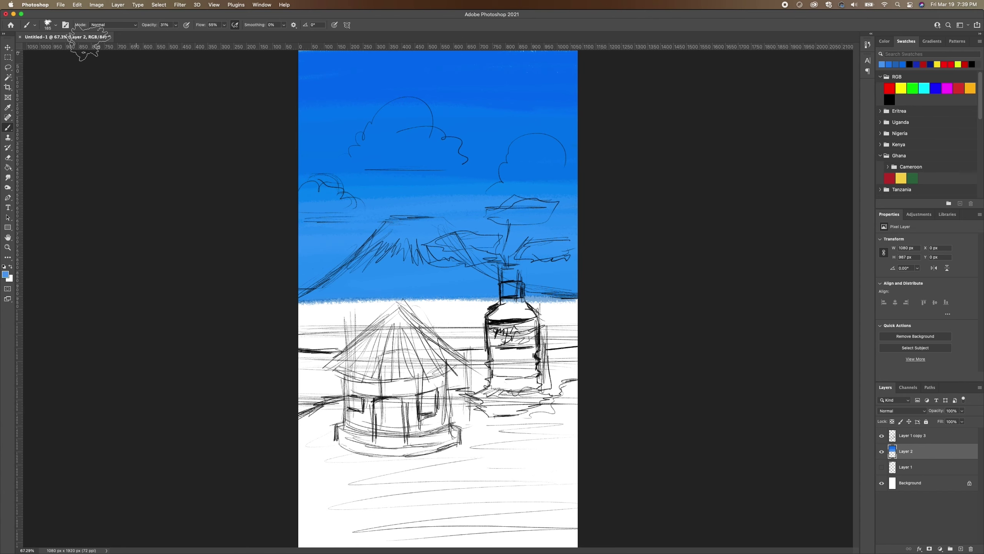
# - Choose a paler blue and paint it over the lowest part of the sky down to the horizon
pyautogui.click(6, 275)
pyautogui.click(80, 133)
pyautogui.click(216, 124)
pyautogui.moveTo(357, 285)
pyautogui.mouseDown()
pyautogui.moveTo(573, 289)
pyautogui.moveTo(306, 287)
pyautogui.moveTo(601, 278)
pyautogui.moveTo(310, 287)
pyautogui.moveTo(543, 278)
pyautogui.moveTo(411, 277)
pyautogui.moveTo(513, 287)
pyautogui.moveTo(236, 248)
pyautogui.moveTo(550, 273)
pyautogui.moveTo(384, 281)
pyautogui.moveTo(313, 239)
pyautogui.moveTo(414, 226)
pyautogui.moveTo(503, 248)
pyautogui.moveTo(455, 296)
pyautogui.moveTo(491, 284)
pyautogui.moveTo(452, 278)
pyautogui.moveTo(529, 280)
pyautogui.moveTo(322, 271)
pyautogui.moveTo(434, 277)
pyautogui.mouseUp()
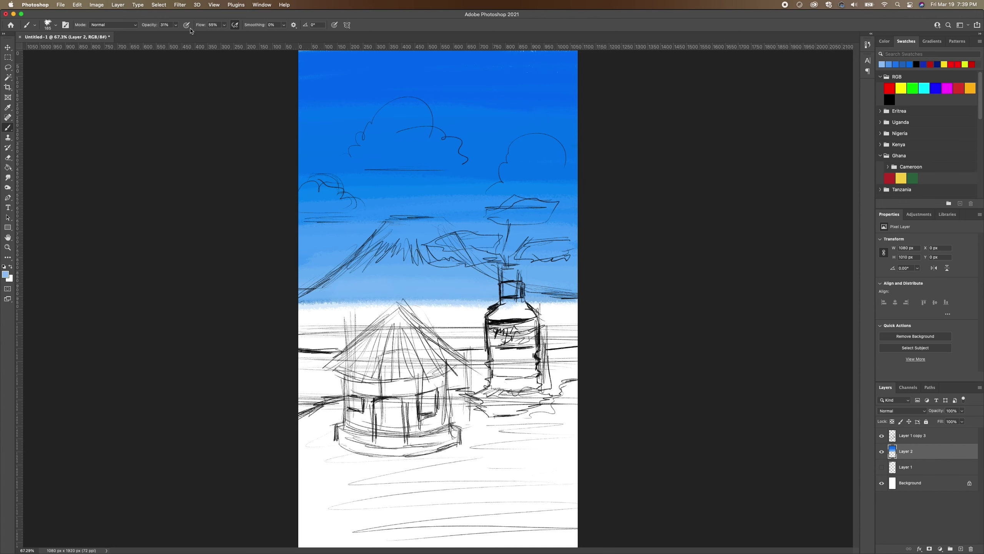
# - Raise the brush opacity to 60% and blend the pale blue across the lower sky over the mountain
pyautogui.click(176, 26)
pyautogui.click(176, 25)
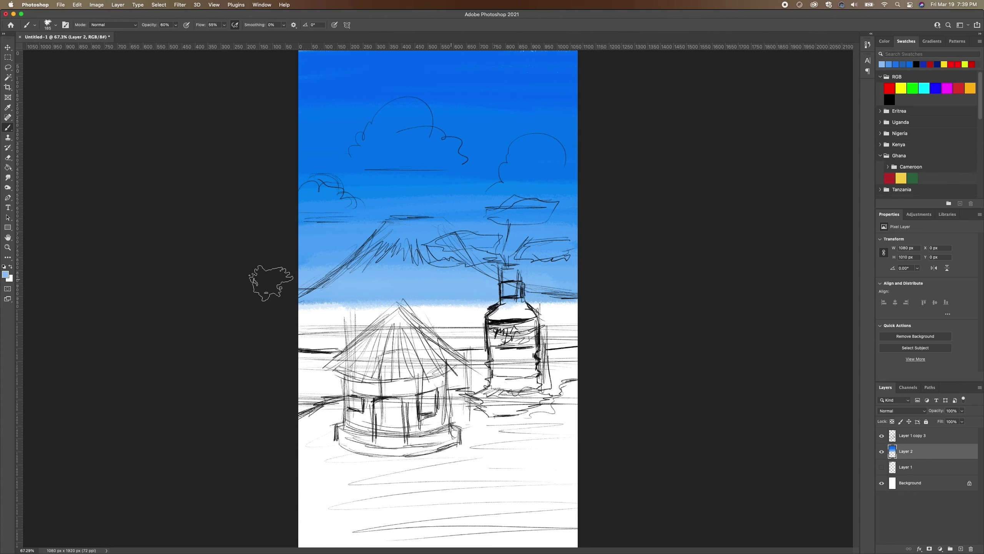
pyautogui.moveTo(574, 264)
pyautogui.mouseDown()
pyautogui.moveTo(302, 260)
pyautogui.moveTo(557, 251)
pyautogui.moveTo(558, 241)
pyautogui.moveTo(578, 238)
pyautogui.mouseUp()
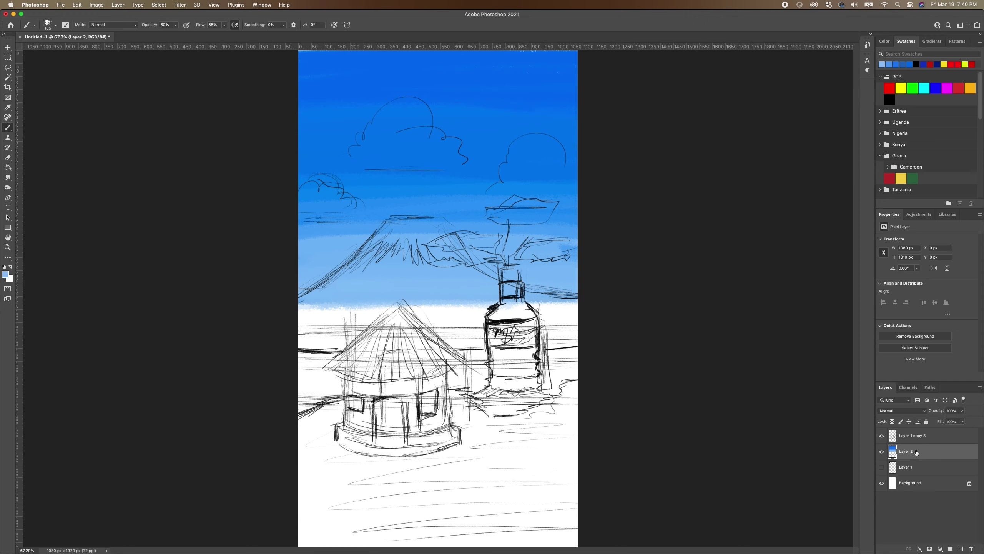
# - Add a new layer above the painted sky, and rename the two layers sky and clouds
pyautogui.click(961, 549)
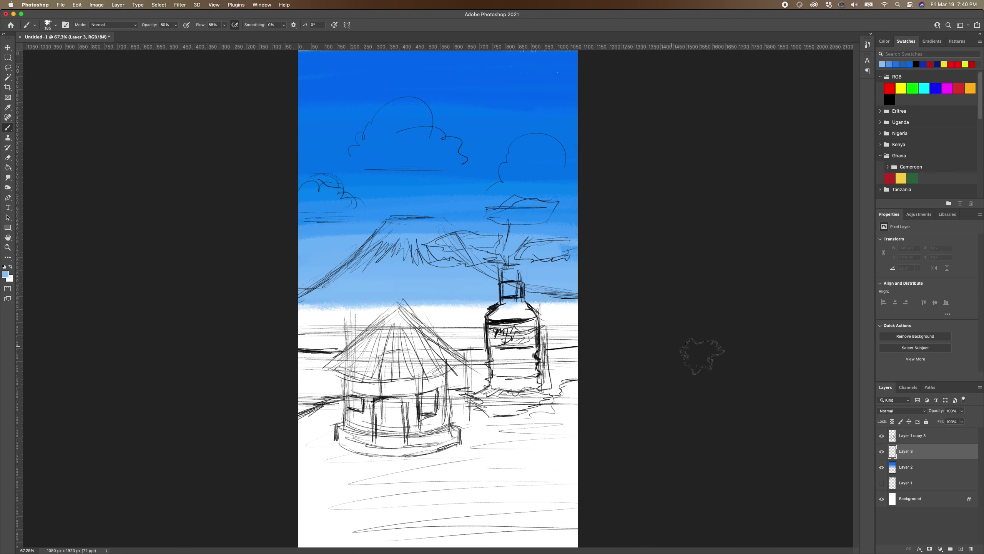
pyautogui.click(907, 469)
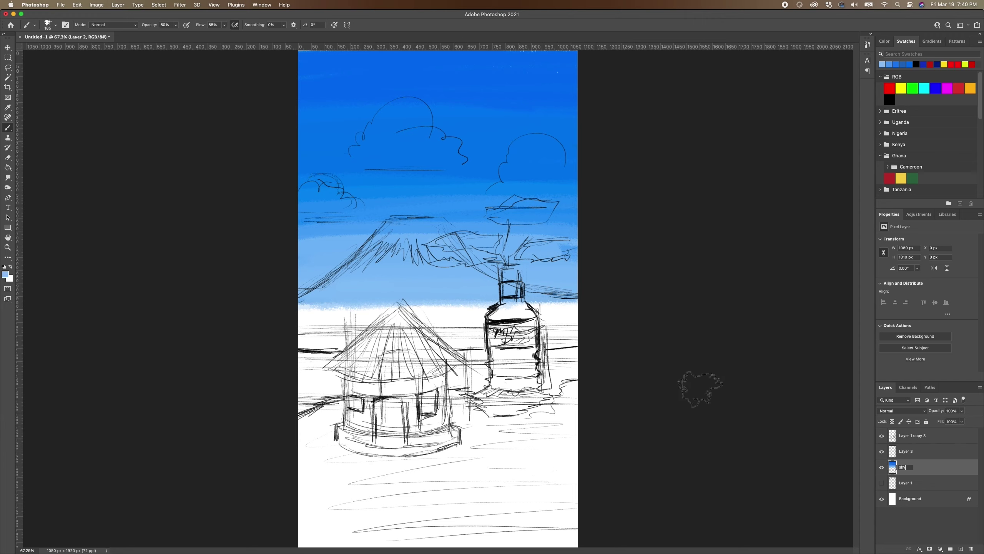
pyautogui.click(912, 452)
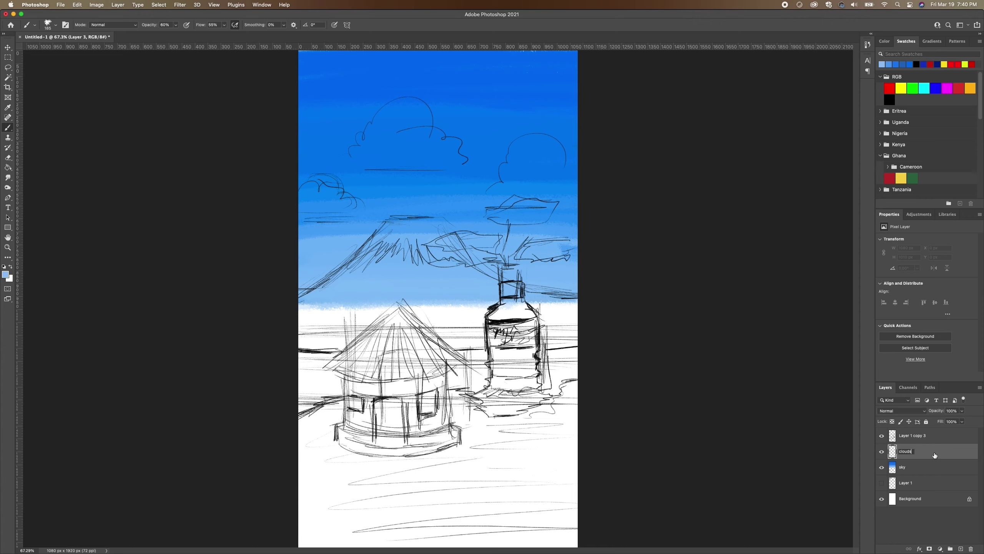
# - Look through the brush preset folders and expand the secretlycivilian clouds brush set
pyautogui.click(56, 25)
pyautogui.click(55, 25)
pyautogui.click(55, 25)
pyautogui.click(16, 123)
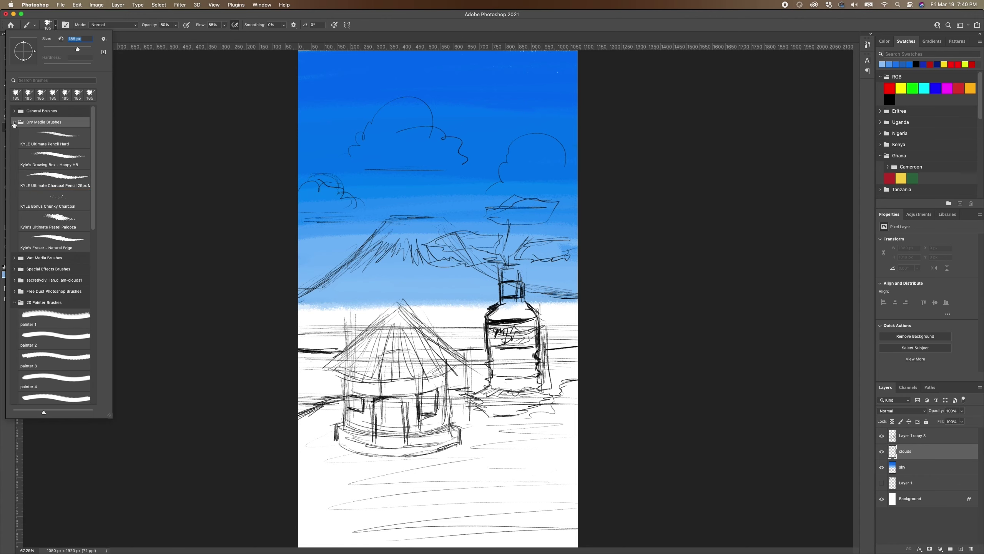
pyautogui.click(14, 123)
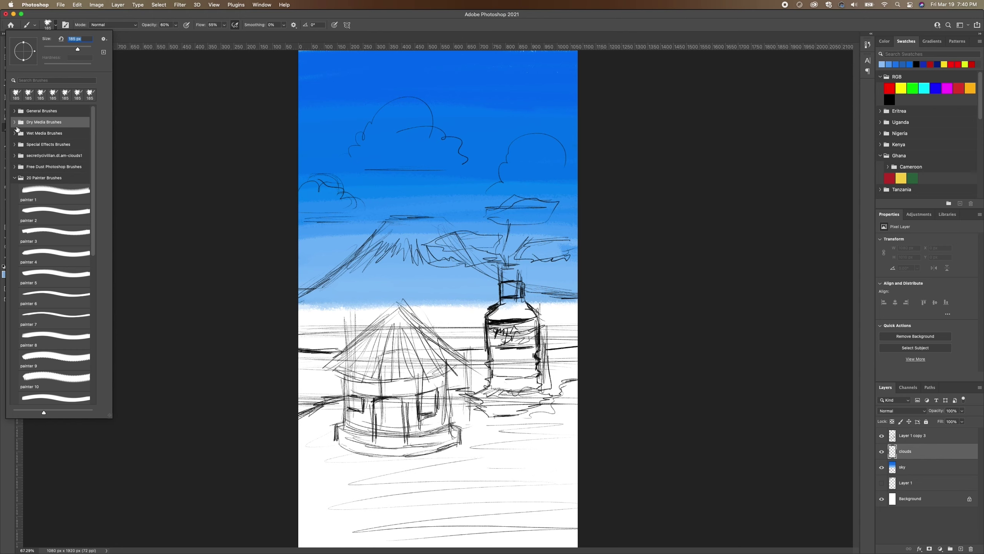
pyautogui.click(14, 178)
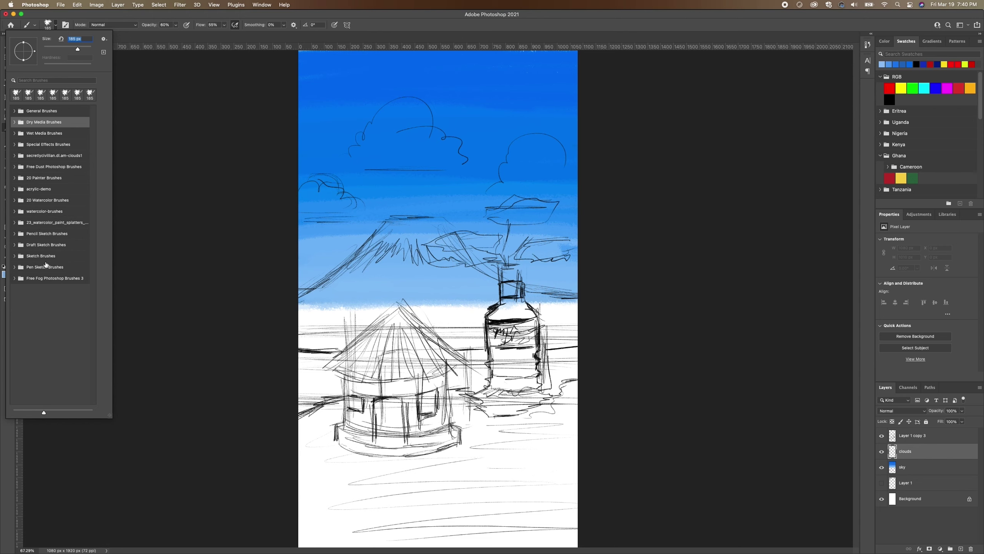
pyautogui.click(14, 278)
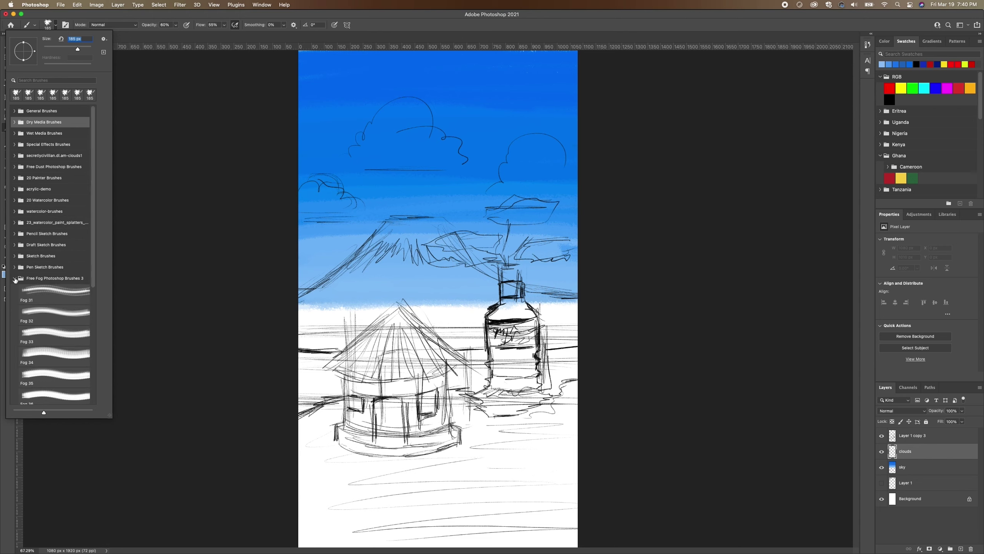
pyautogui.click(14, 279)
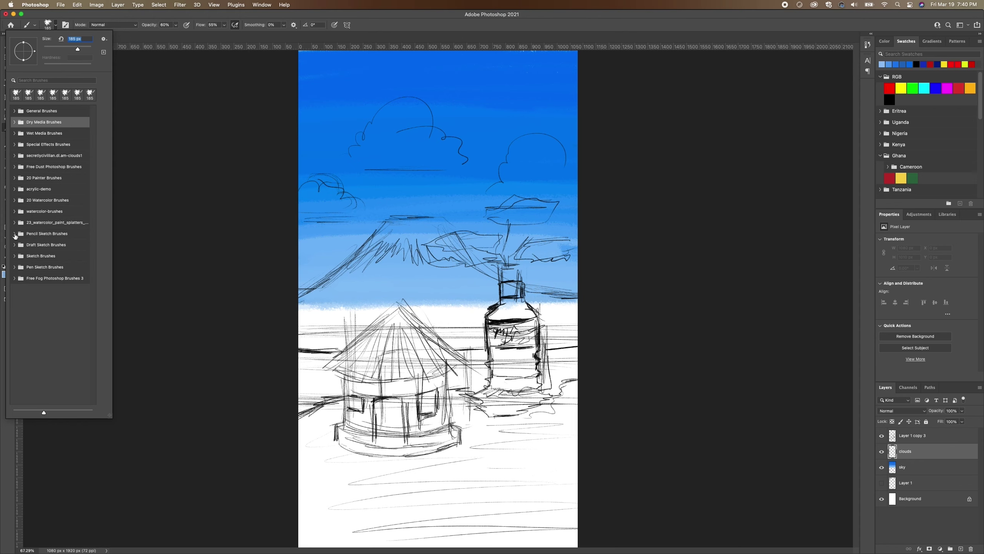
pyautogui.click(13, 167)
pyautogui.click(14, 167)
pyautogui.click(15, 156)
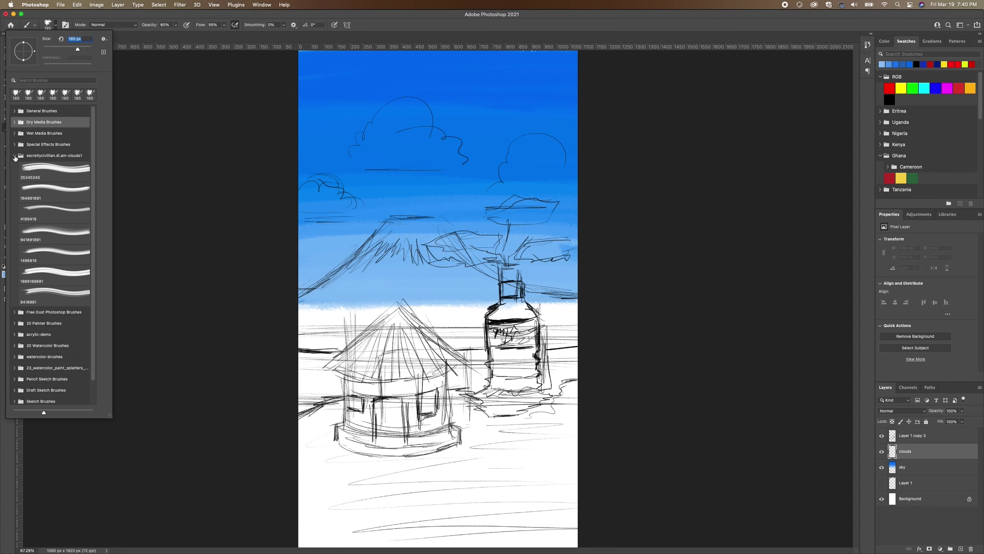
# - Try the first cloud brush in the set, choose the second one instead and enlarge it to 1040 px
pyautogui.click(62, 169)
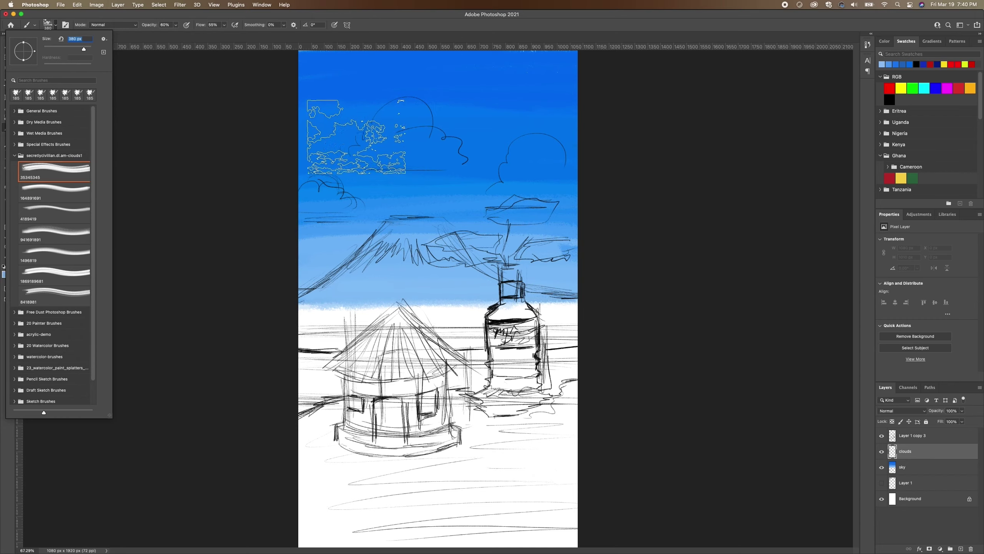
pyautogui.click(76, 189)
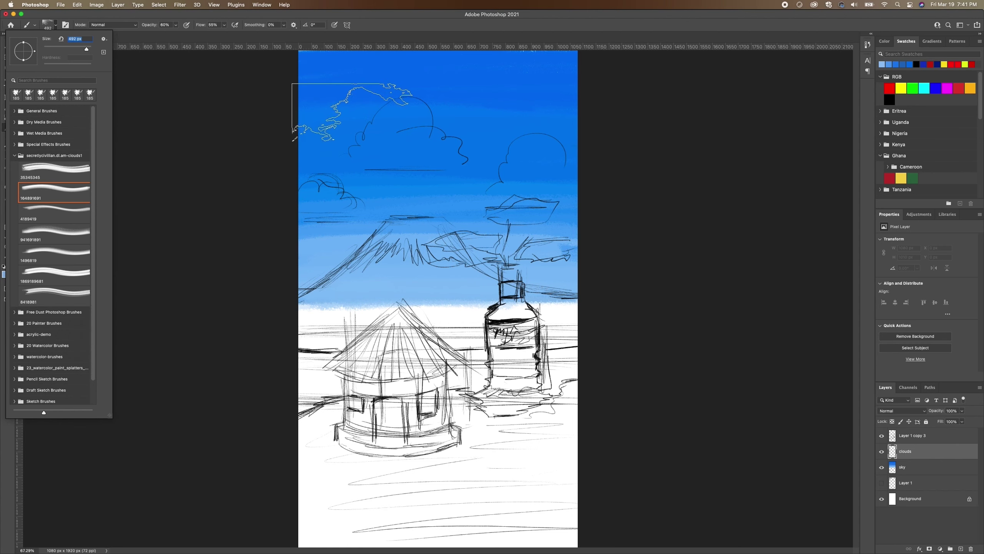
pyautogui.moveTo(89, 49); pyautogui.dragTo(87, 50)
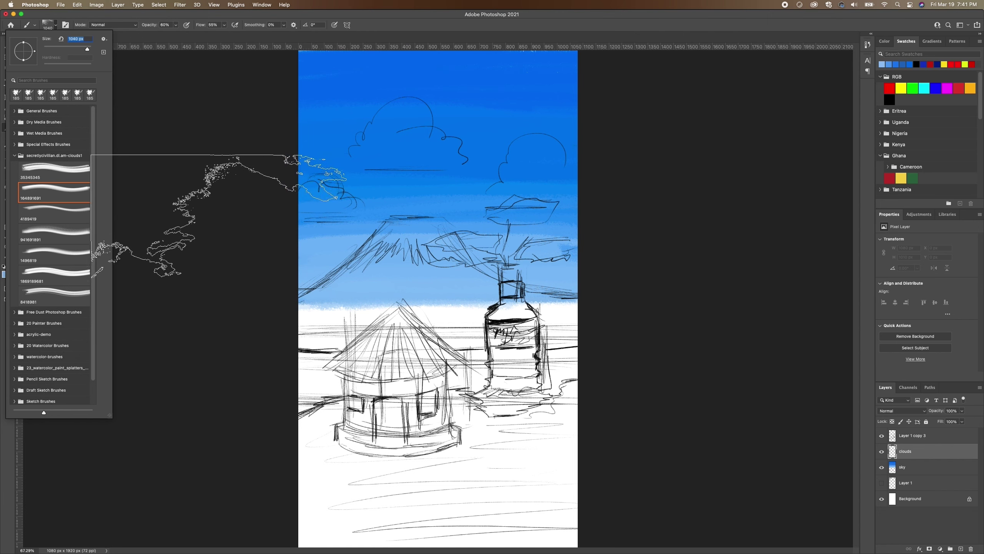
pyautogui.click(230, 41)
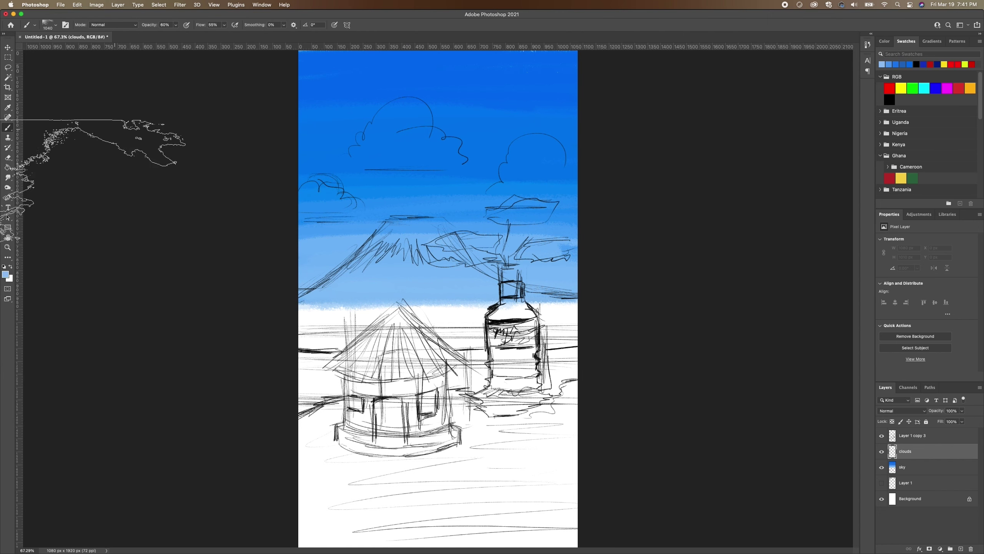
# - Swap the foreground colour to white and stamp wispy clouds over the upper sky
pyautogui.click(10, 269)
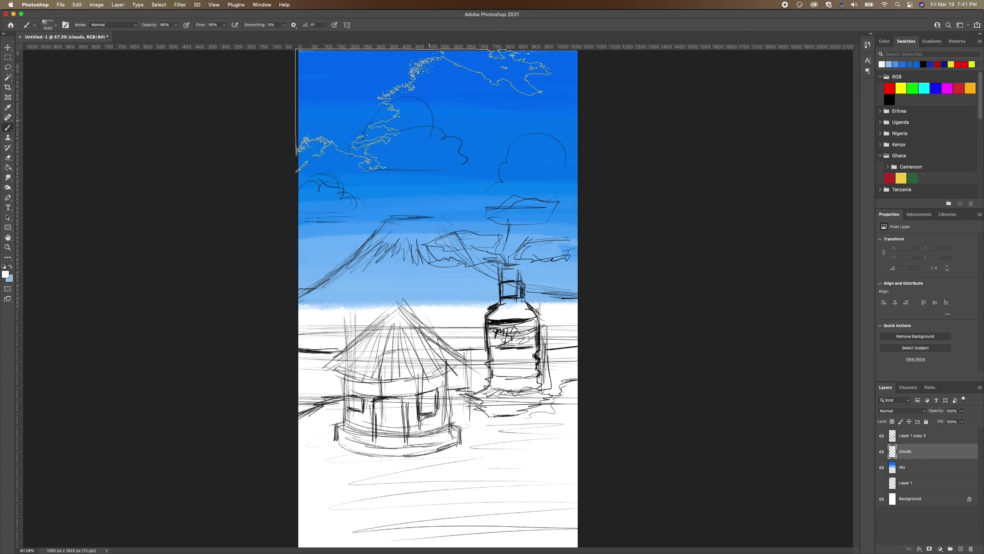
pyautogui.click(422, 111)
pyautogui.click(423, 111)
pyautogui.click(423, 111)
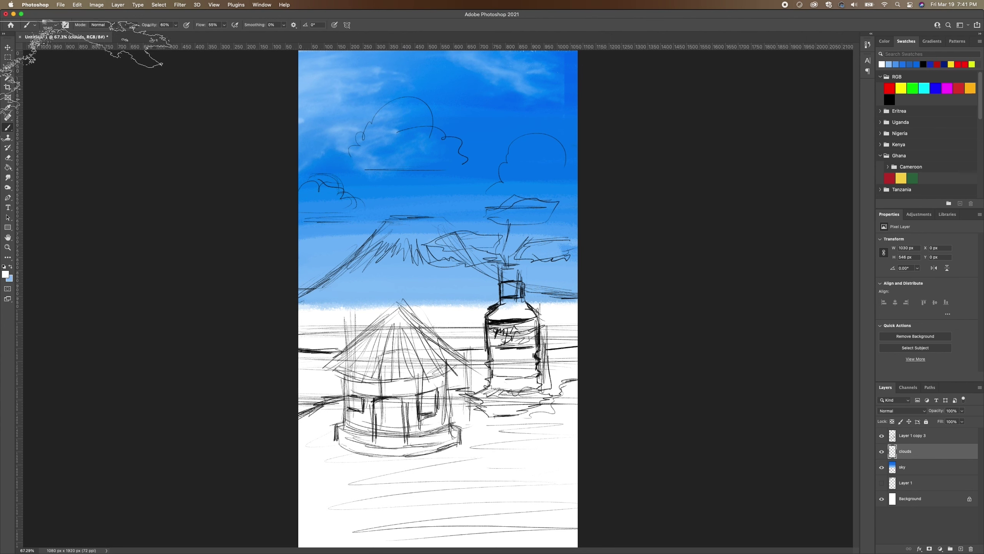
# - Scale up the wispy clouds proportionally to about 1093 px wide so they span the full canvas
pyautogui.click(7, 48)
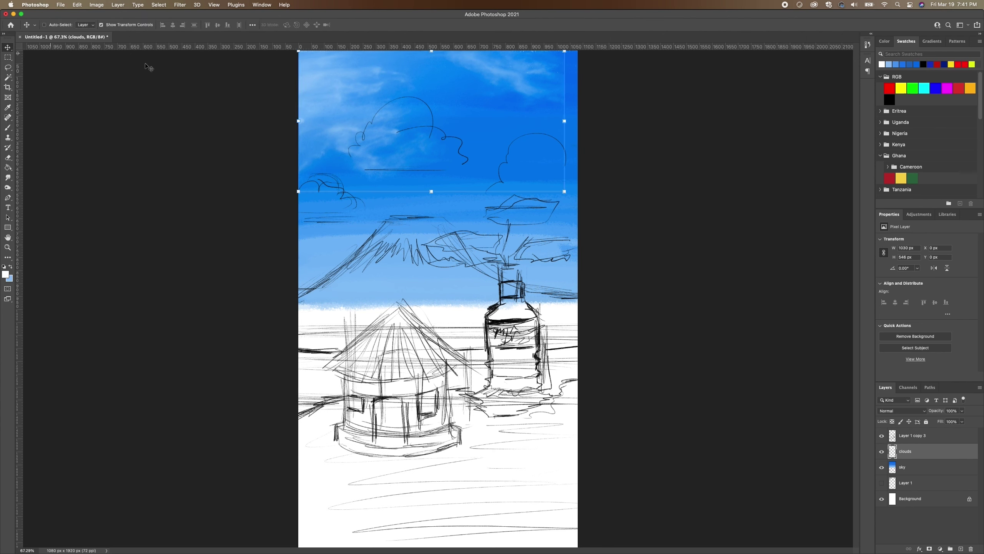
pyautogui.moveTo(564, 192); pyautogui.dragTo(580, 207)
pyautogui.press('Return')
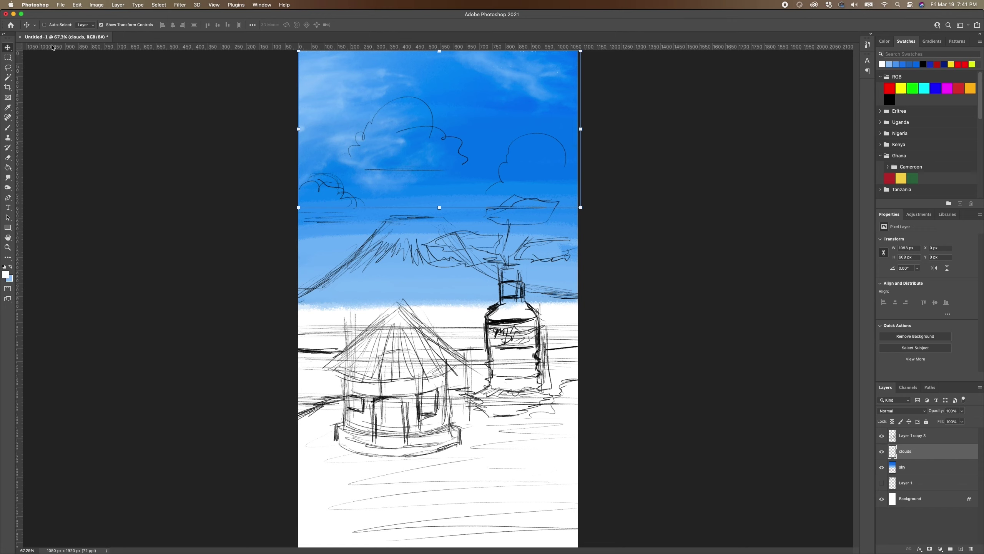
# - Choose the third cloud brush in the set at 1040 px and stamp faint clouds over the mountain area
pyautogui.click(9, 159)
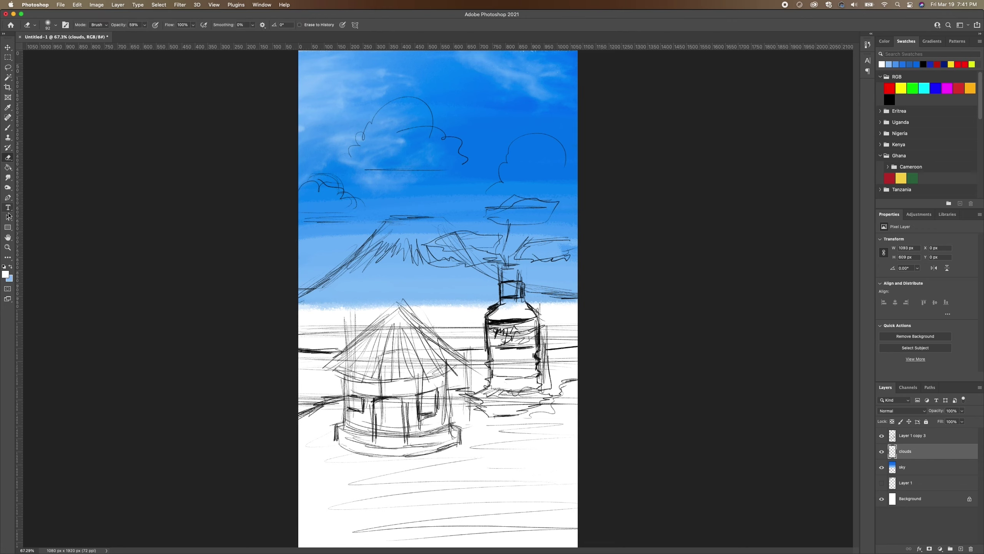
pyautogui.click(8, 129)
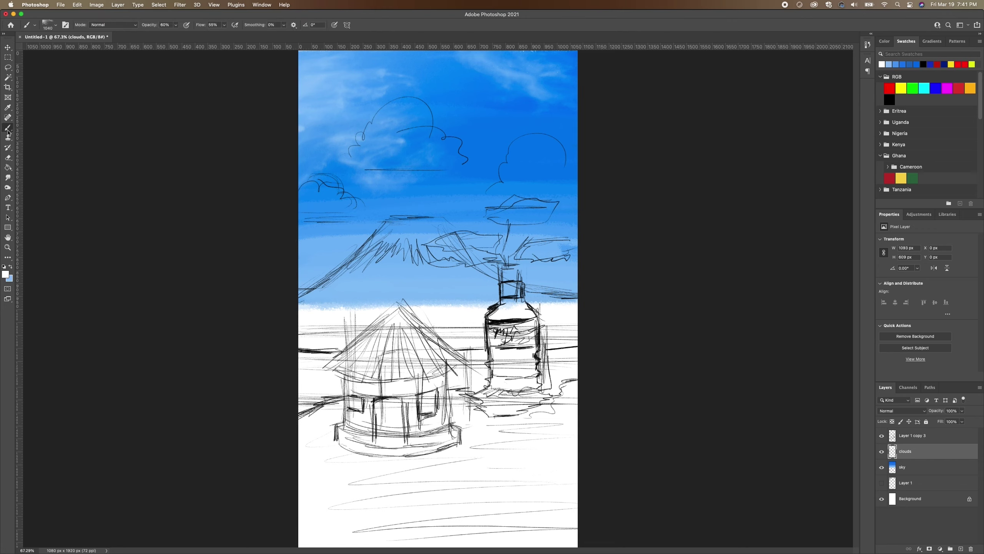
pyautogui.click(54, 29)
pyautogui.click(56, 211)
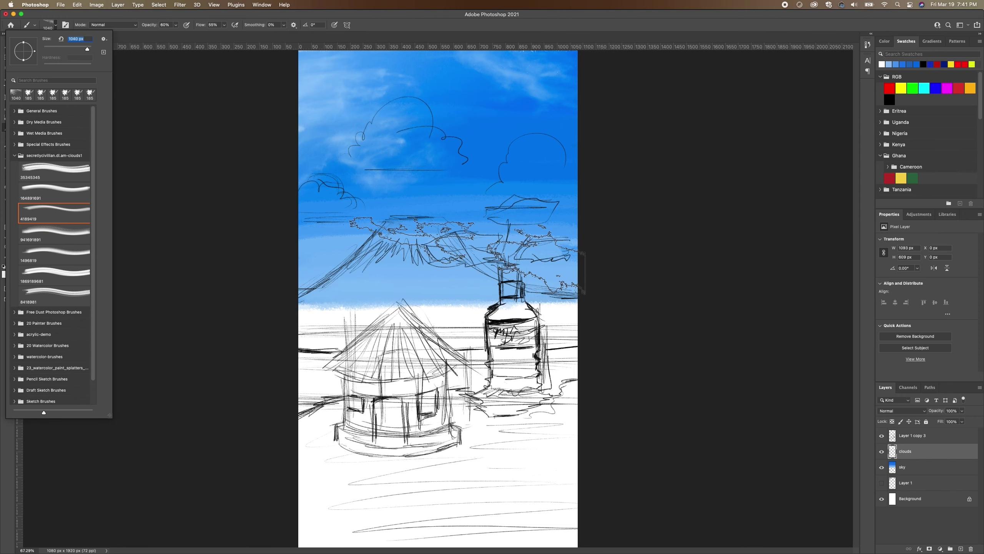
pyautogui.press('Return')
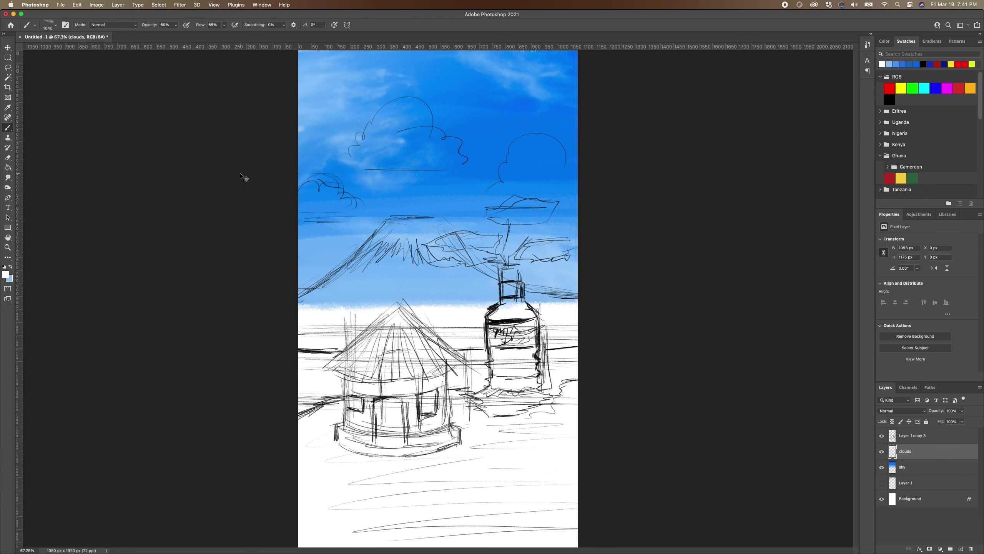
# - Compare the next cloud brushes, choose the puffy cumulus one and stamp white clouds over the sky behind the tree and mountain
pyautogui.click(54, 27)
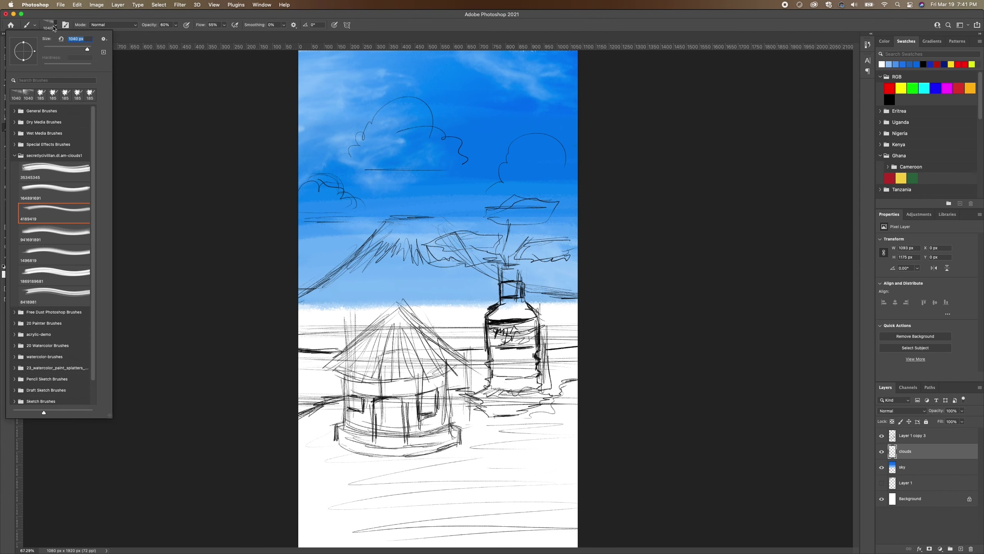
pyautogui.click(73, 238)
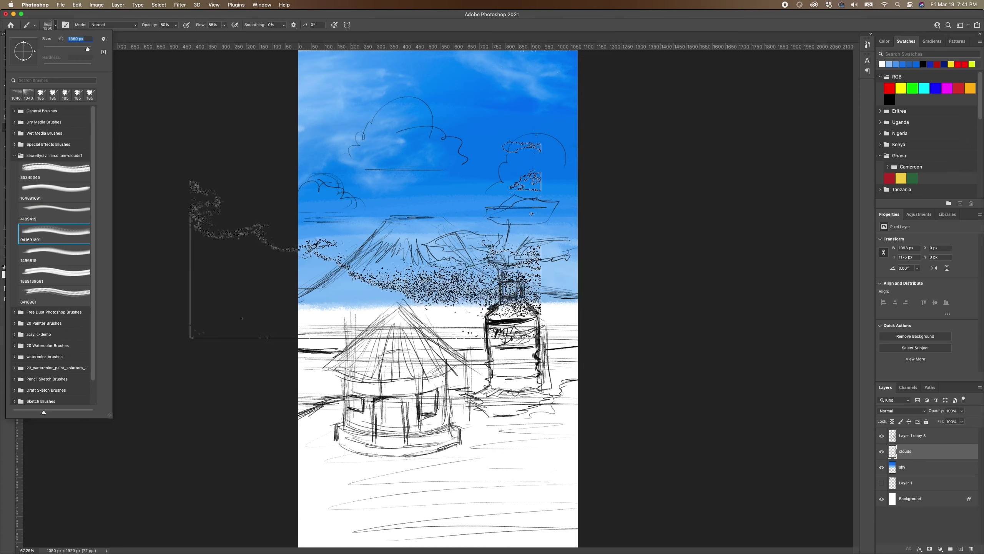
pyautogui.click(48, 251)
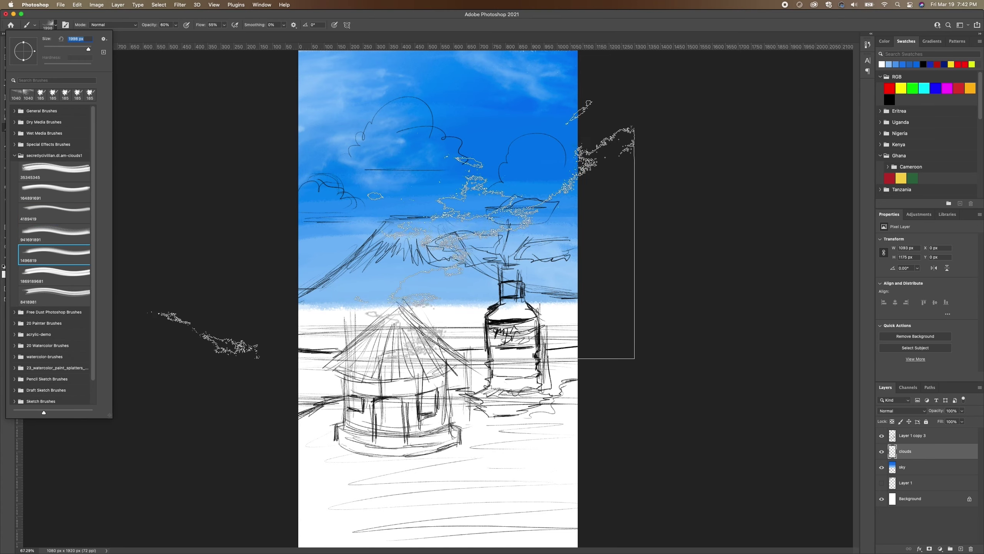
pyautogui.click(64, 276)
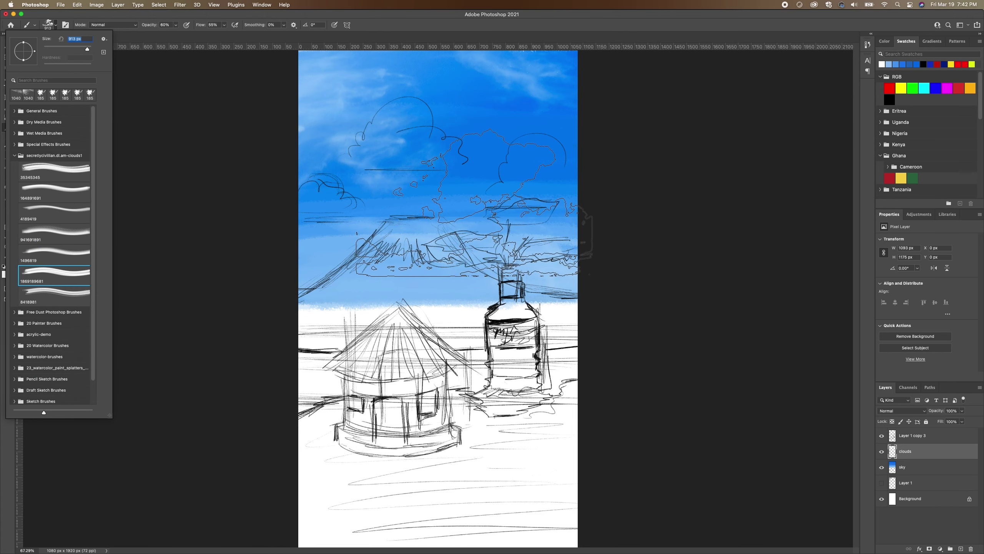
pyautogui.click(512, 254)
pyautogui.click(471, 205)
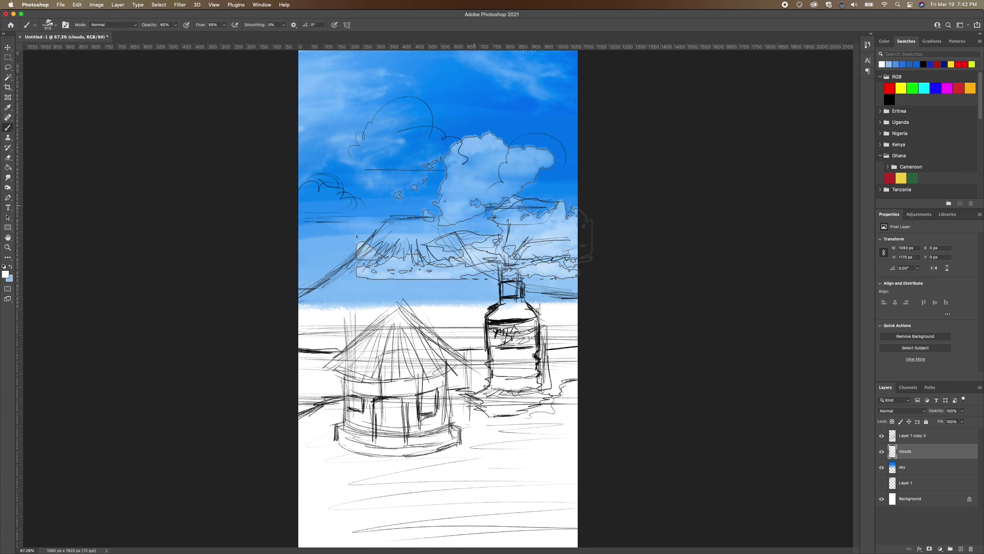
pyautogui.click(471, 205)
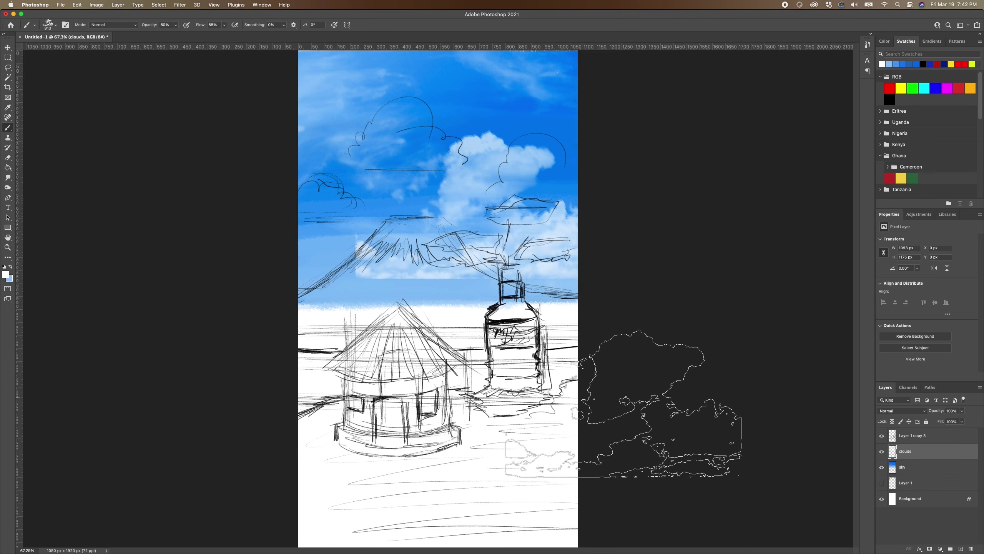
# - Preview the painting without the Layer 1 copy 3 sketch, and lock the clouds and sky layers
pyautogui.click(882, 435)
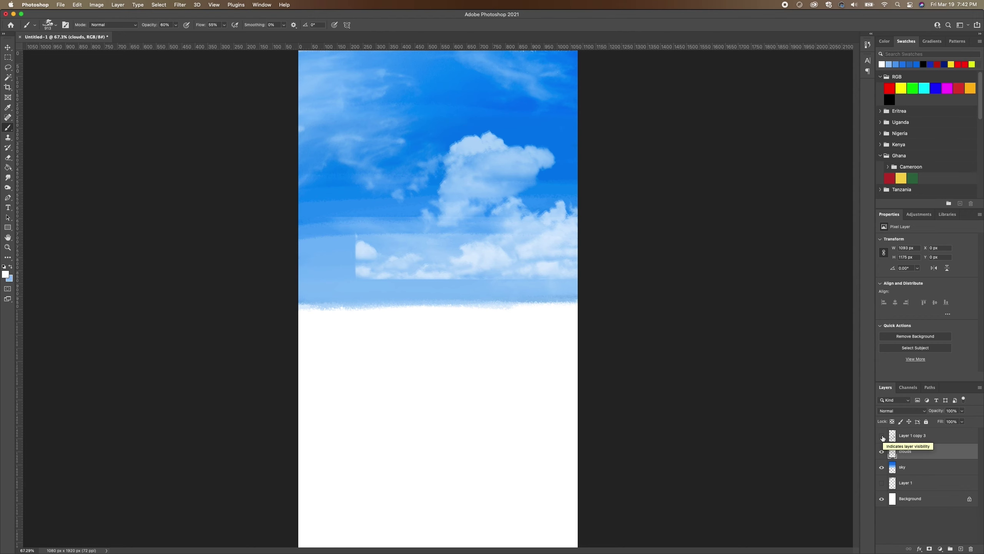
pyautogui.click(882, 436)
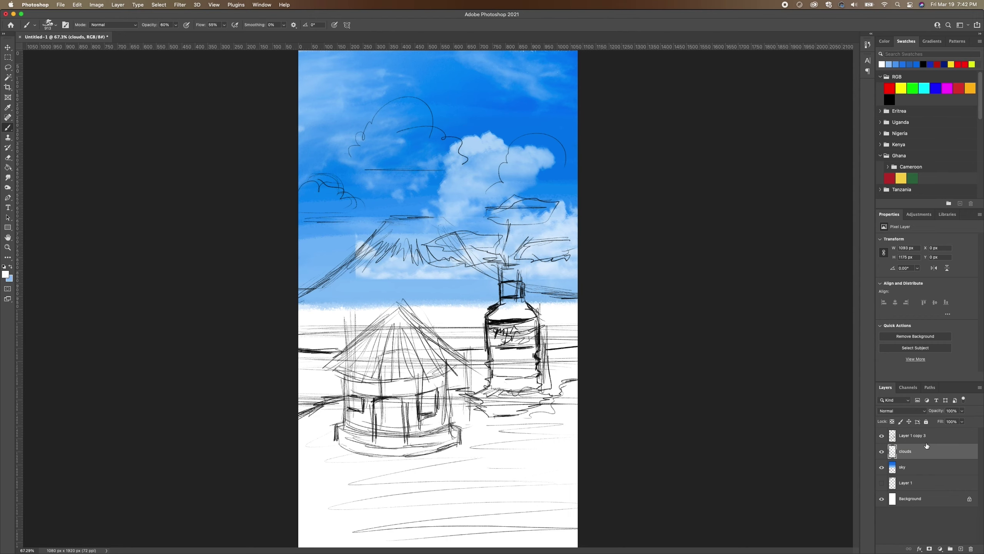
pyautogui.click(926, 422)
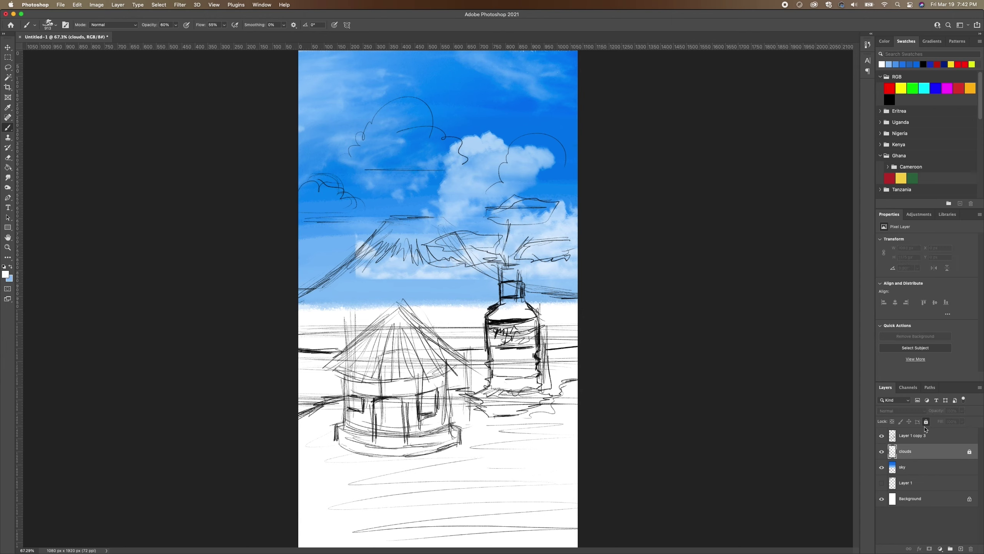
pyautogui.click(921, 467)
pyautogui.click(926, 422)
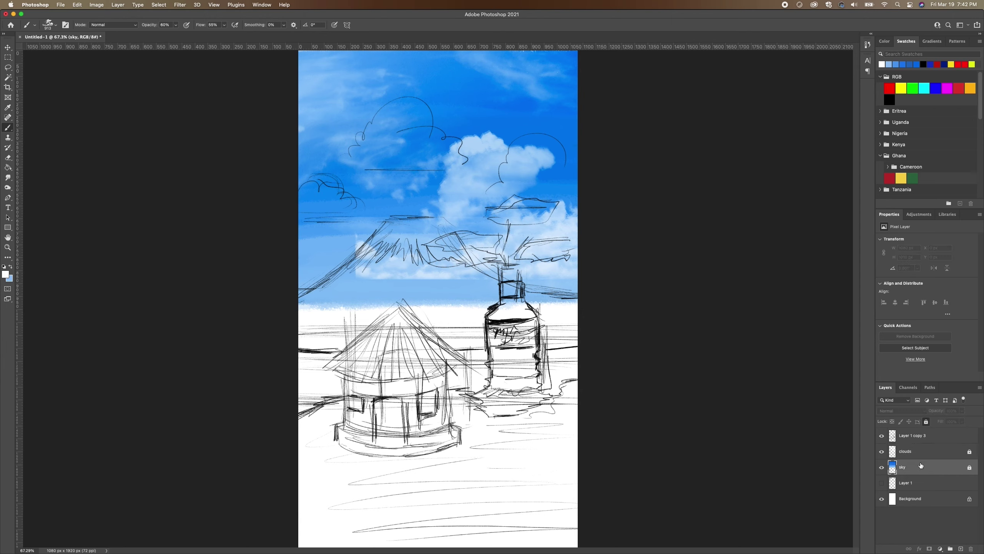
pyautogui.click(928, 452)
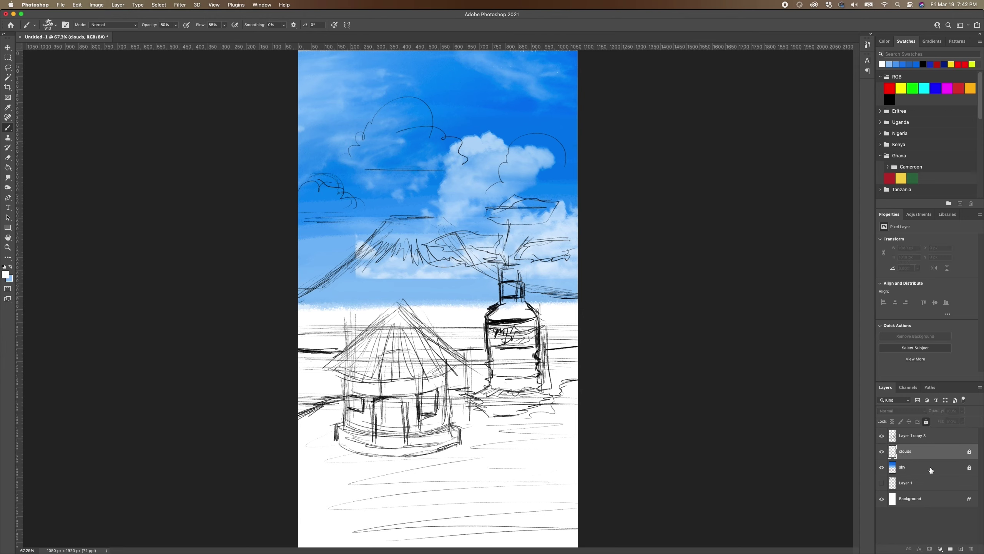
# - Add a layer above the clouds, choose the KYLE Ultimate Charcoal Pencil brush at about 46 px and make a white test stroke on the mountain's left slope
pyautogui.click(961, 548)
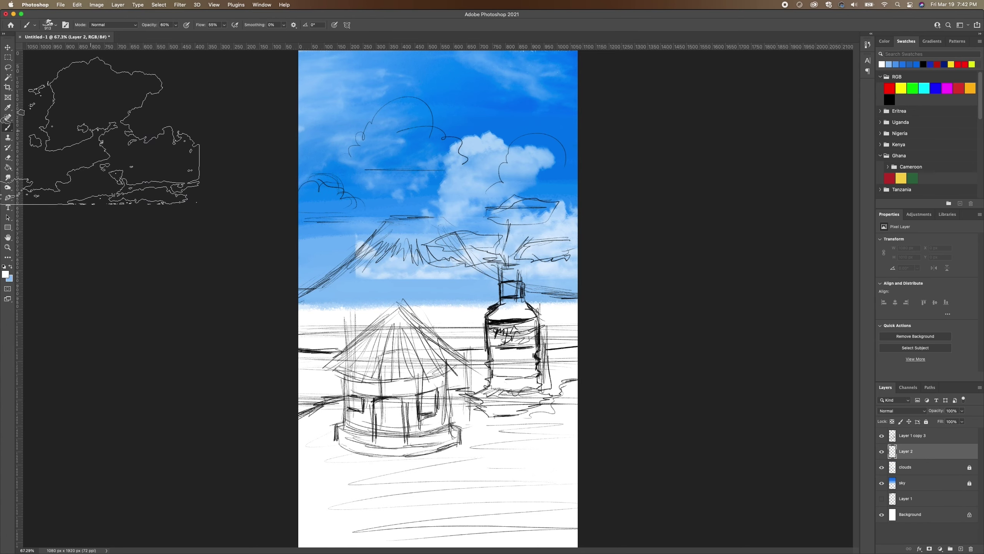
pyautogui.click(55, 25)
pyautogui.click(15, 155)
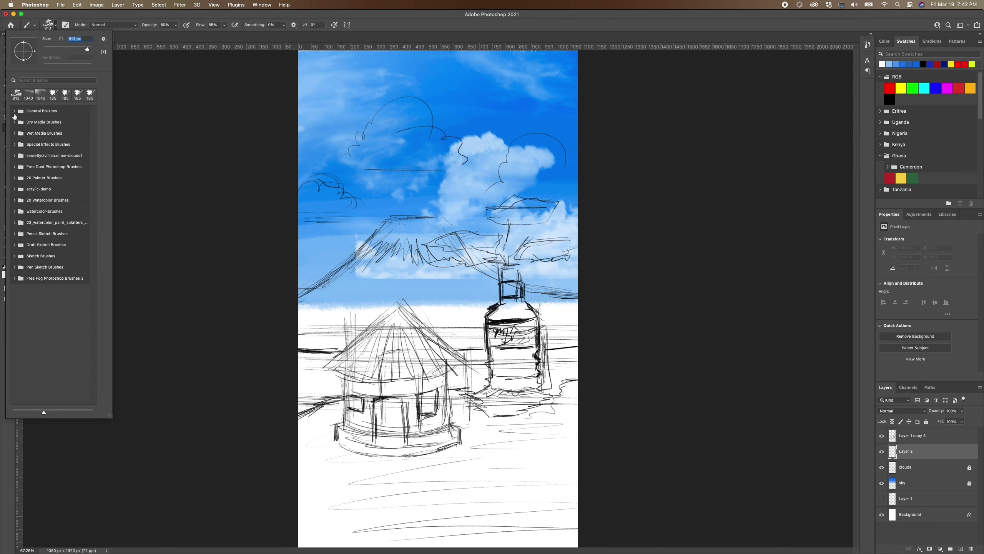
pyautogui.click(14, 111)
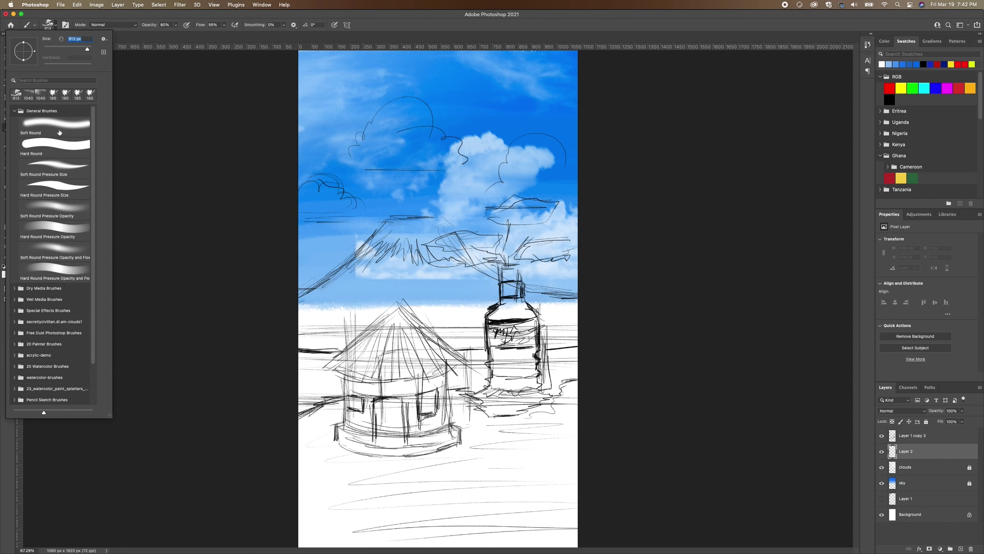
pyautogui.click(15, 112)
pyautogui.click(14, 123)
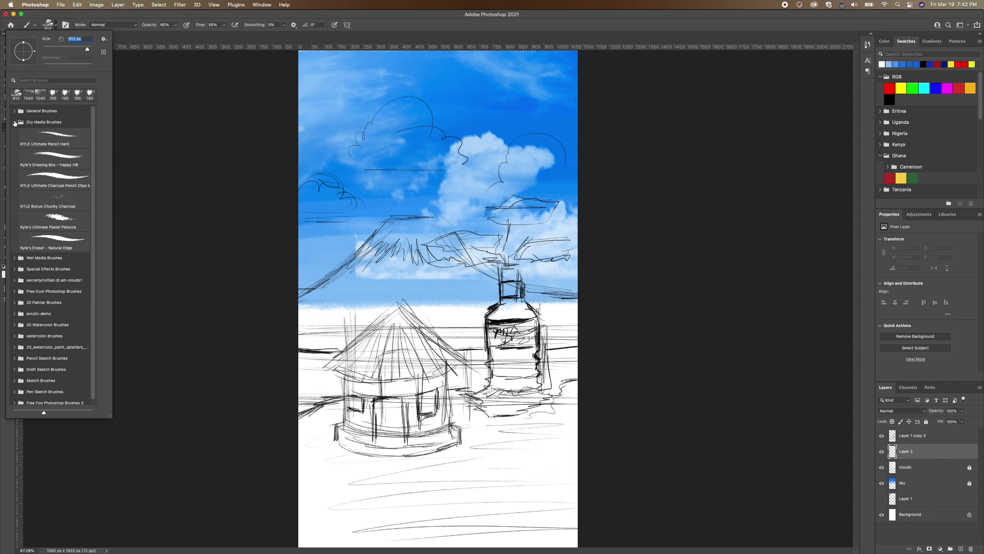
pyautogui.click(67, 180)
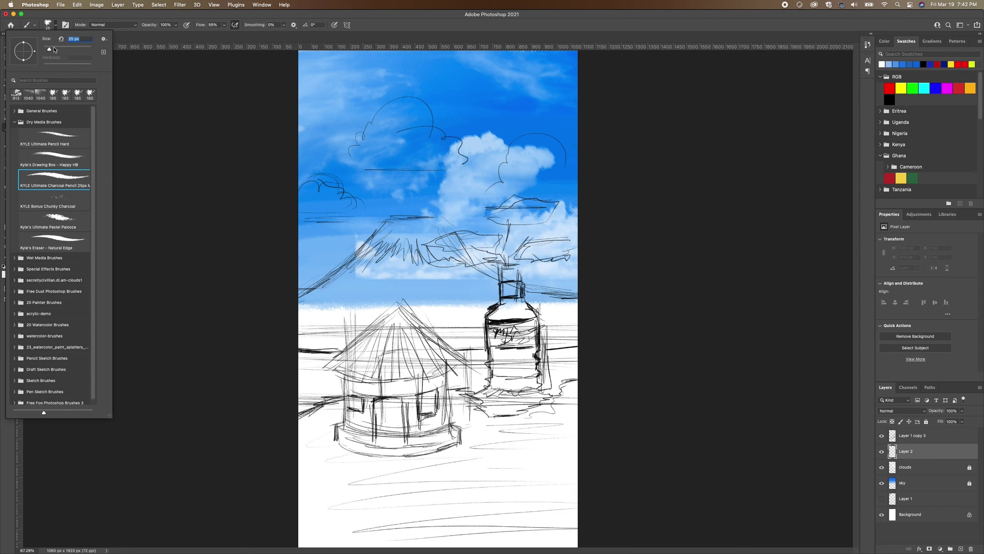
pyautogui.moveTo(55, 49); pyautogui.dragTo(54, 52)
pyautogui.moveTo(309, 302); pyautogui.dragTo(341, 281)
# - Set the foreground to a dark navy blue and paint the mountain's left slope and a band along its base
pyautogui.click(6, 276)
pyautogui.click(55, 206)
pyautogui.click(111, 174)
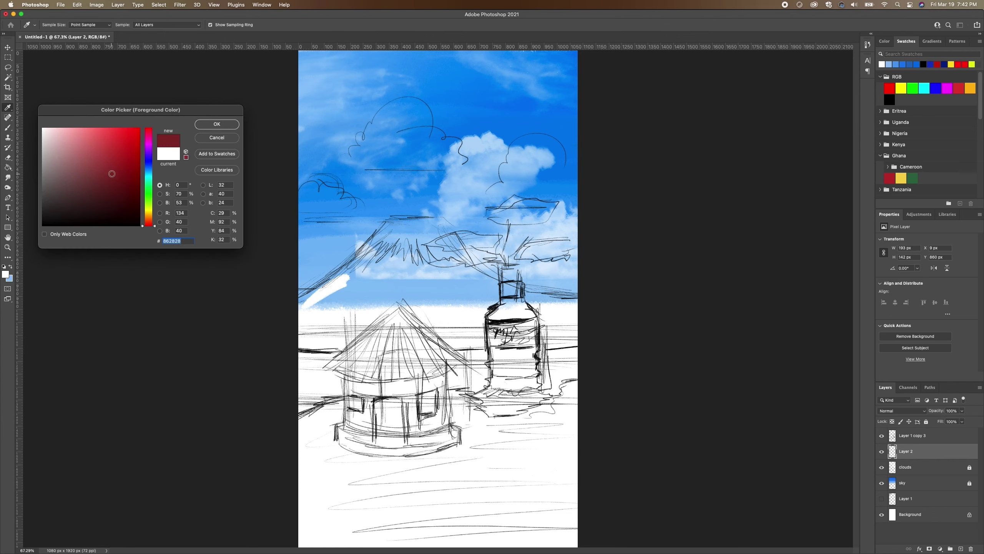
pyautogui.click(148, 165)
pyautogui.moveTo(107, 181); pyautogui.dragTo(95, 180)
pyautogui.click(216, 124)
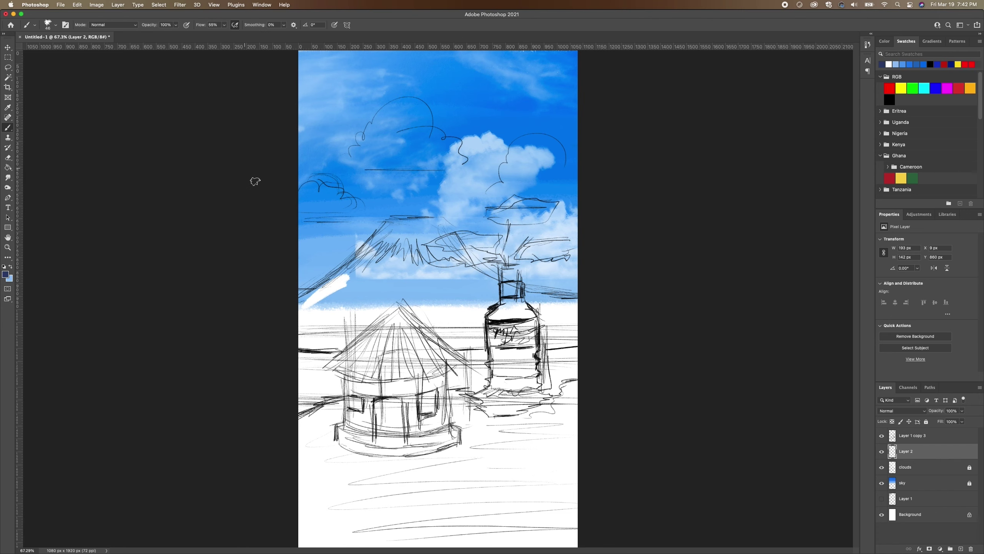
pyautogui.moveTo(296, 294)
pyautogui.mouseDown()
pyautogui.moveTo(337, 276)
pyautogui.moveTo(310, 297)
pyautogui.moveTo(361, 252)
pyautogui.moveTo(306, 300)
pyautogui.moveTo(346, 300)
pyautogui.moveTo(302, 315)
pyautogui.moveTo(353, 310)
pyautogui.moveTo(292, 334)
pyautogui.moveTo(381, 347)
pyautogui.moveTo(591, 343)
pyautogui.moveTo(432, 334)
pyautogui.mouseUp()
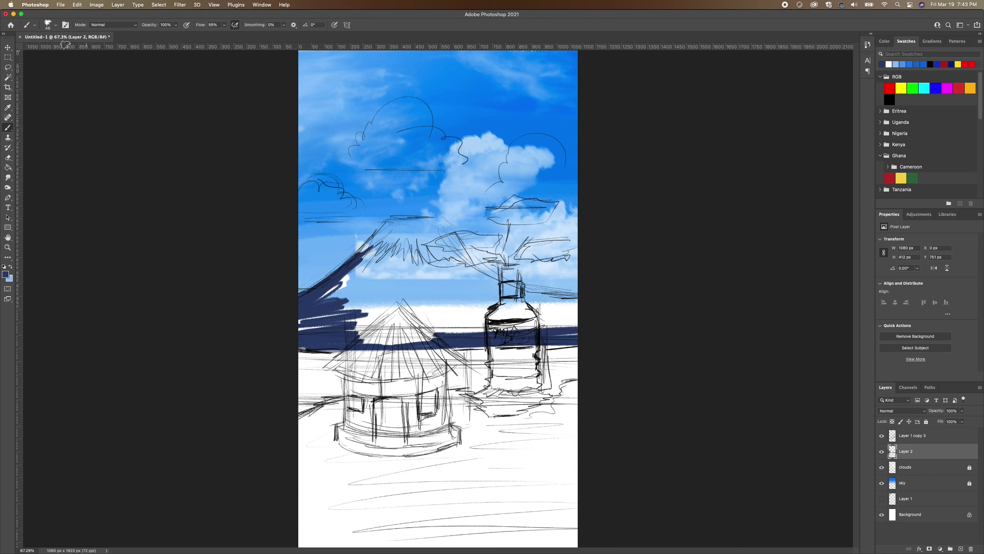
# - Enlarge the charcoal brush to 66 px and extend the navy base of the mountain behind the hut and bottle
pyautogui.click(55, 31)
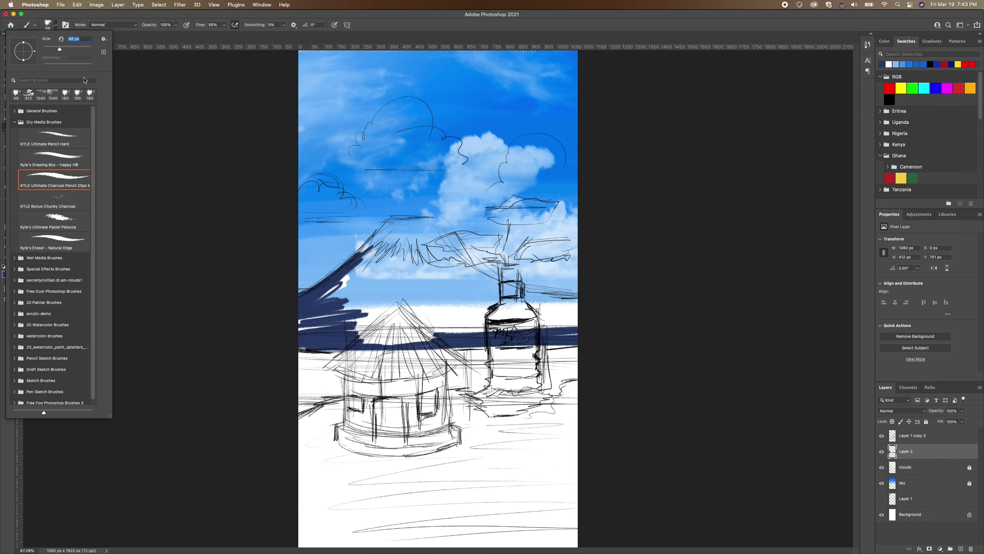
pyautogui.moveTo(361, 329)
pyautogui.mouseDown()
pyautogui.moveTo(510, 335)
pyautogui.moveTo(401, 337)
pyautogui.mouseUp()
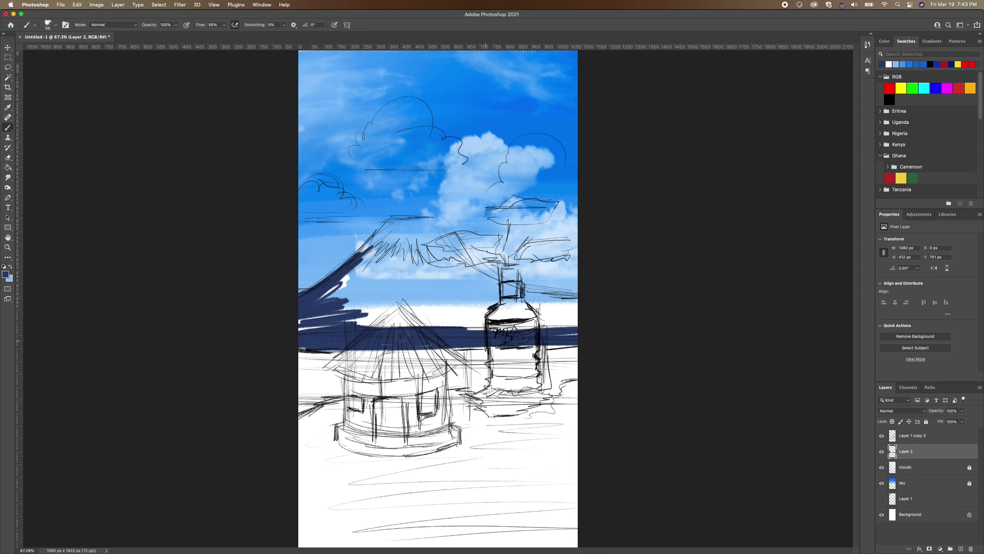
pyautogui.moveTo(360, 328)
pyautogui.mouseDown()
pyautogui.moveTo(558, 320)
pyautogui.moveTo(445, 322)
pyautogui.mouseUp()
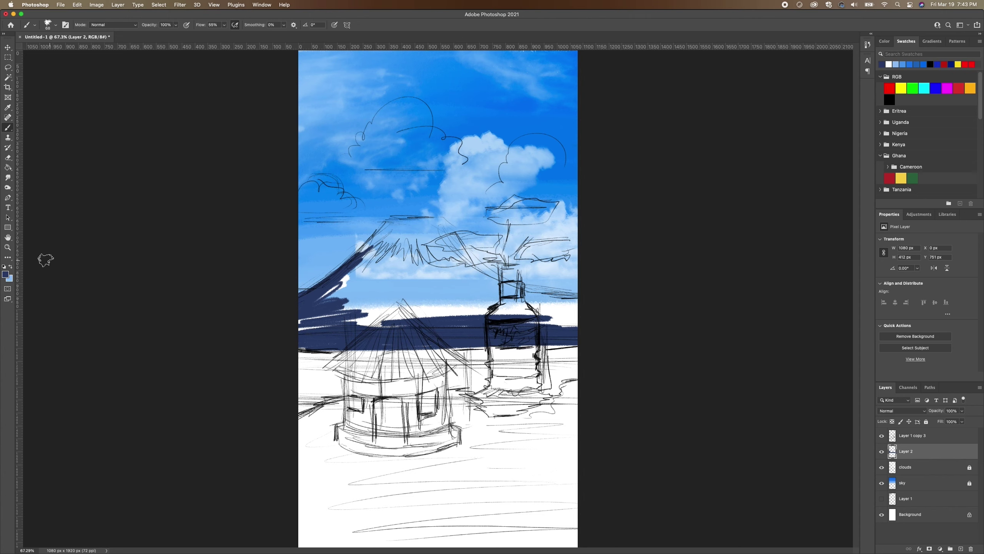
# - Set the foreground colour to #223a76 and paint the mountain's right slope and flat summit outline
pyautogui.click(5, 276)
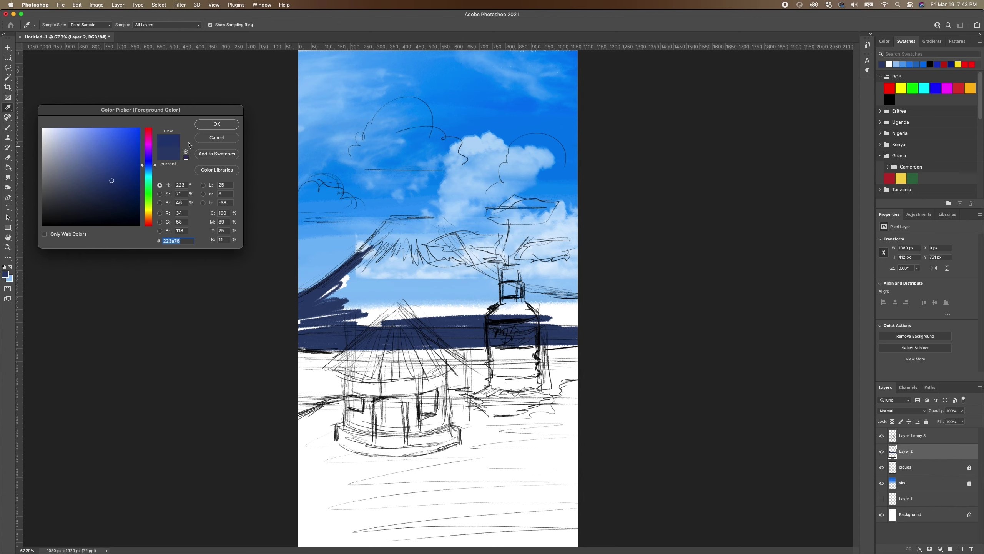
pyautogui.click(216, 125)
pyautogui.moveTo(301, 308)
pyautogui.mouseDown()
pyautogui.moveTo(366, 311)
pyautogui.moveTo(322, 317)
pyautogui.moveTo(356, 330)
pyautogui.mouseUp()
pyautogui.moveTo(595, 334)
pyautogui.mouseDown()
pyautogui.moveTo(610, 314)
pyautogui.moveTo(583, 297)
pyautogui.moveTo(449, 261)
pyautogui.mouseUp()
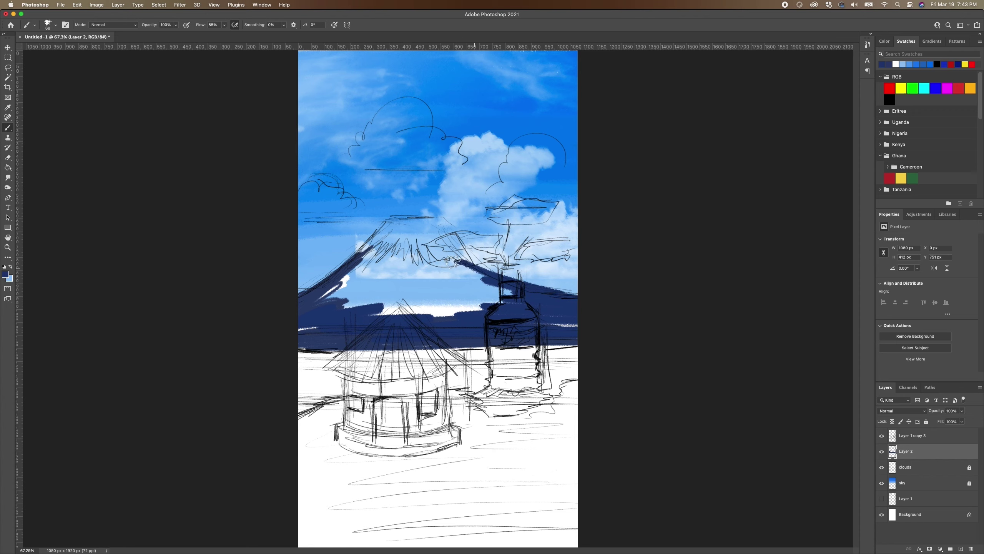
pyautogui.moveTo(365, 262)
pyautogui.mouseDown()
pyautogui.moveTo(388, 221)
pyautogui.moveTo(404, 218)
pyautogui.moveTo(438, 221)
pyautogui.moveTo(480, 268)
pyautogui.mouseUp()
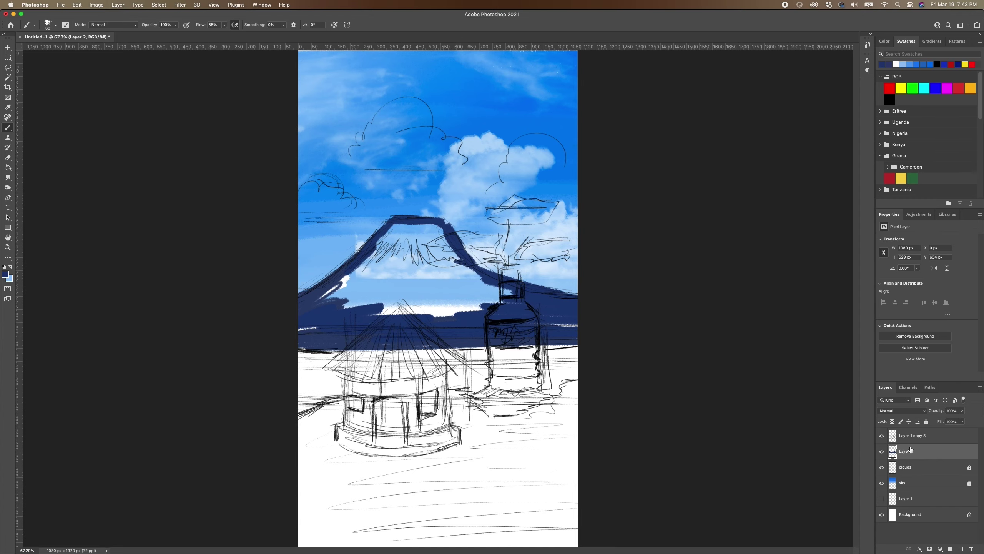
# - Hide the Layer 1 copy 3 sketch and fill the inside of the mountain outline with dark blue strokes
pyautogui.click(882, 437)
pyautogui.moveTo(413, 314)
pyautogui.mouseDown()
pyautogui.moveTo(440, 315)
pyautogui.moveTo(384, 314)
pyautogui.mouseUp()
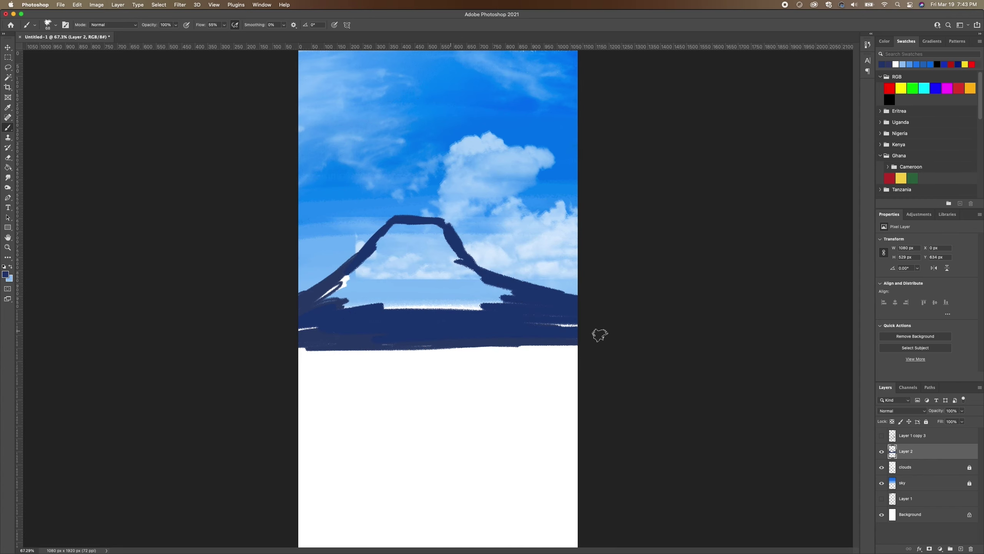
pyautogui.moveTo(600, 334)
pyautogui.mouseDown()
pyautogui.moveTo(316, 319)
pyautogui.moveTo(389, 333)
pyautogui.moveTo(351, 341)
pyautogui.moveTo(342, 310)
pyautogui.moveTo(357, 291)
pyautogui.moveTo(316, 291)
pyautogui.moveTo(291, 312)
pyautogui.moveTo(385, 245)
pyautogui.moveTo(375, 247)
pyautogui.moveTo(380, 233)
pyautogui.moveTo(370, 228)
pyautogui.moveTo(290, 298)
pyautogui.mouseUp()
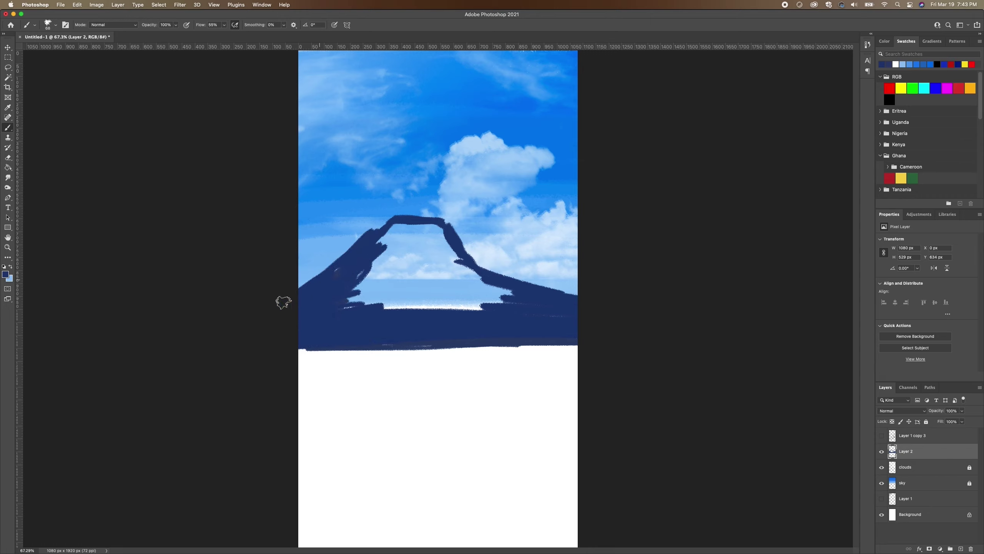
pyautogui.moveTo(349, 256)
pyautogui.mouseDown()
pyautogui.moveTo(383, 219)
pyautogui.moveTo(415, 218)
pyautogui.moveTo(388, 236)
pyautogui.moveTo(401, 247)
pyautogui.moveTo(396, 304)
pyautogui.moveTo(442, 278)
pyautogui.moveTo(445, 241)
pyautogui.moveTo(526, 299)
pyautogui.moveTo(585, 297)
pyautogui.moveTo(550, 317)
pyautogui.moveTo(434, 303)
pyautogui.moveTo(513, 290)
pyautogui.moveTo(477, 286)
pyautogui.moveTo(365, 300)
pyautogui.moveTo(431, 262)
pyautogui.moveTo(357, 269)
pyautogui.moveTo(410, 223)
pyautogui.moveTo(414, 272)
pyautogui.moveTo(436, 261)
pyautogui.moveTo(445, 235)
pyautogui.moveTo(463, 287)
pyautogui.mouseUp()
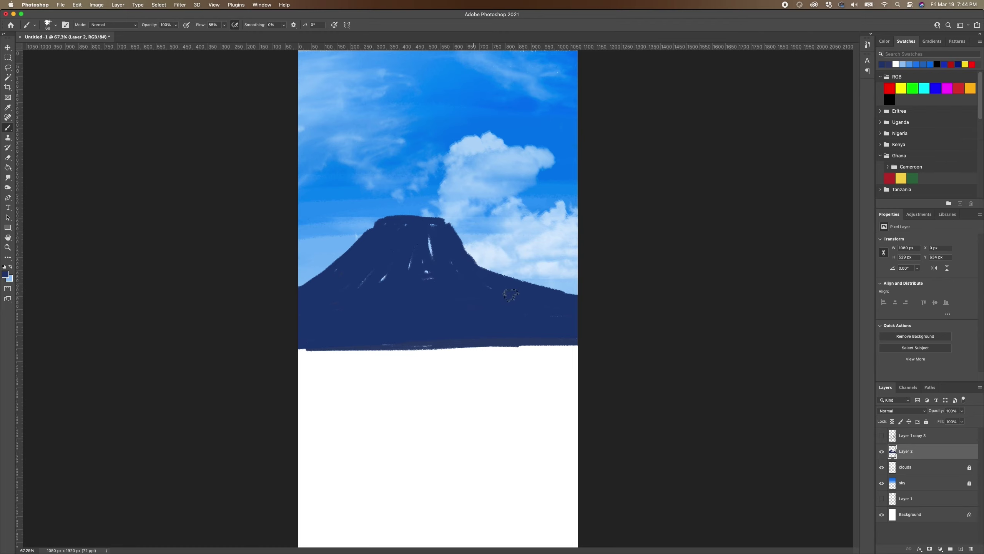
# - Choose the Kyle's Drawing Box - Happy HB brush at 78 px, cover the mountain's remaining gaps and smooth its edges
pyautogui.click(48, 25)
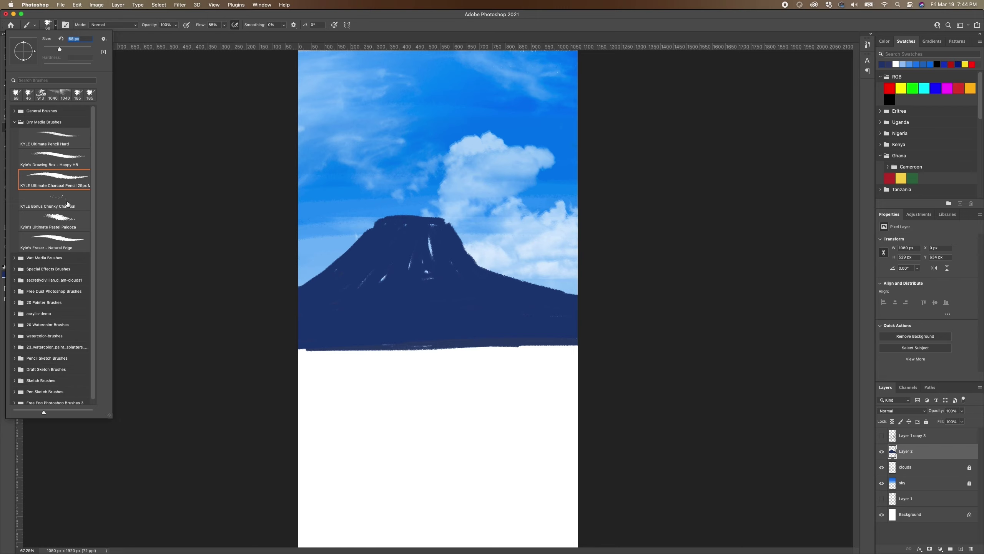
pyautogui.click(66, 220)
pyautogui.click(75, 157)
pyautogui.write('78')
pyautogui.press('Return')
pyautogui.moveTo(407, 245)
pyautogui.mouseDown()
pyautogui.moveTo(424, 255)
pyautogui.moveTo(439, 275)
pyautogui.moveTo(378, 301)
pyautogui.moveTo(411, 252)
pyautogui.moveTo(351, 287)
pyautogui.moveTo(459, 275)
pyautogui.moveTo(437, 225)
pyautogui.moveTo(377, 224)
pyautogui.moveTo(282, 300)
pyautogui.moveTo(336, 277)
pyautogui.moveTo(309, 334)
pyautogui.moveTo(362, 345)
pyautogui.moveTo(576, 338)
pyautogui.mouseUp()
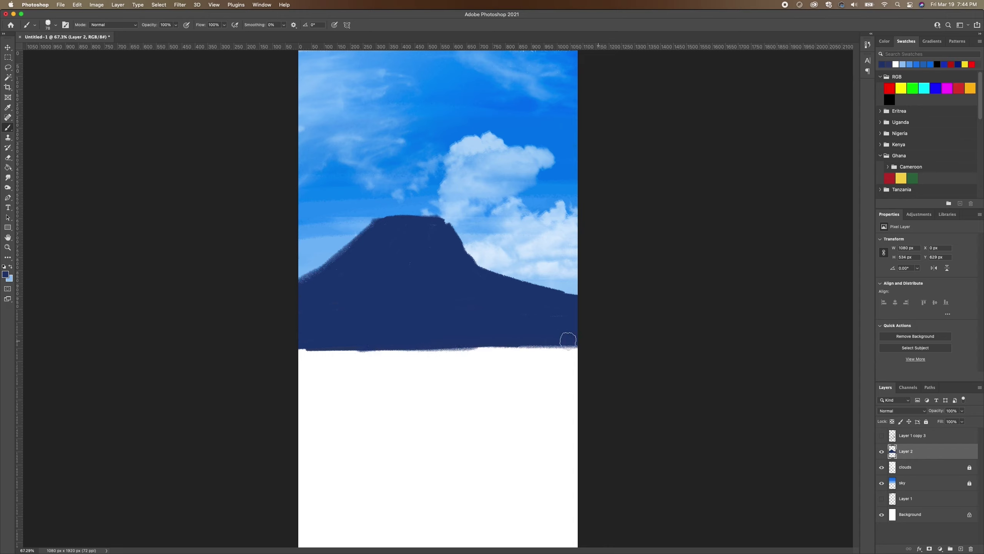
pyautogui.moveTo(459, 308)
pyautogui.mouseDown()
pyautogui.moveTo(429, 288)
pyautogui.moveTo(428, 223)
pyautogui.moveTo(445, 230)
pyautogui.moveTo(443, 253)
pyautogui.moveTo(407, 248)
pyautogui.moveTo(391, 280)
pyautogui.moveTo(484, 275)
pyautogui.moveTo(455, 253)
pyautogui.moveTo(540, 297)
pyautogui.moveTo(477, 270)
pyautogui.mouseUp()
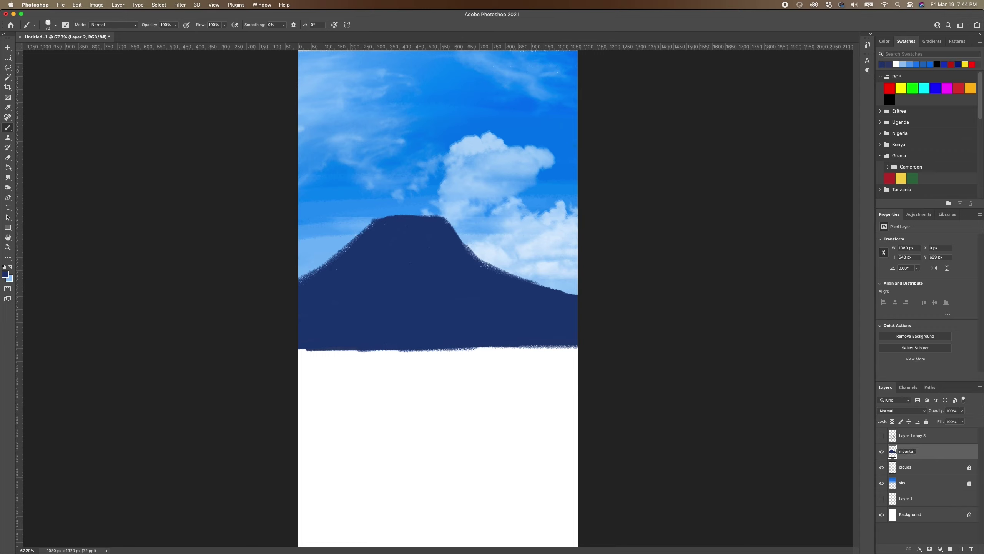
# - Rename the painted layer "mountain" and lock it
pyautogui.press('Return')
pyautogui.click(926, 421)
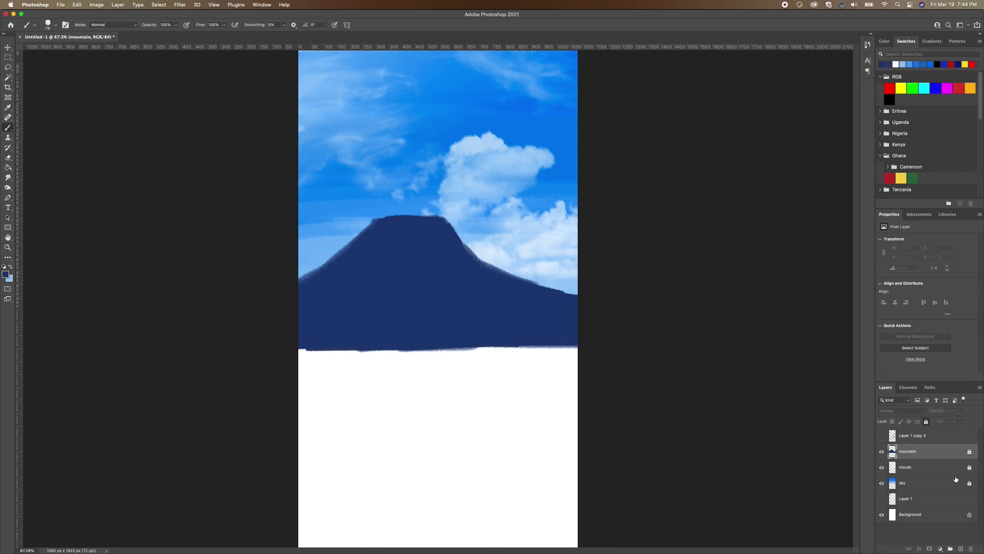
# - Add a layer above the mountain, set the foreground to golden ochre and paint a strip of ground along the canvas's lower edge
pyautogui.click(961, 549)
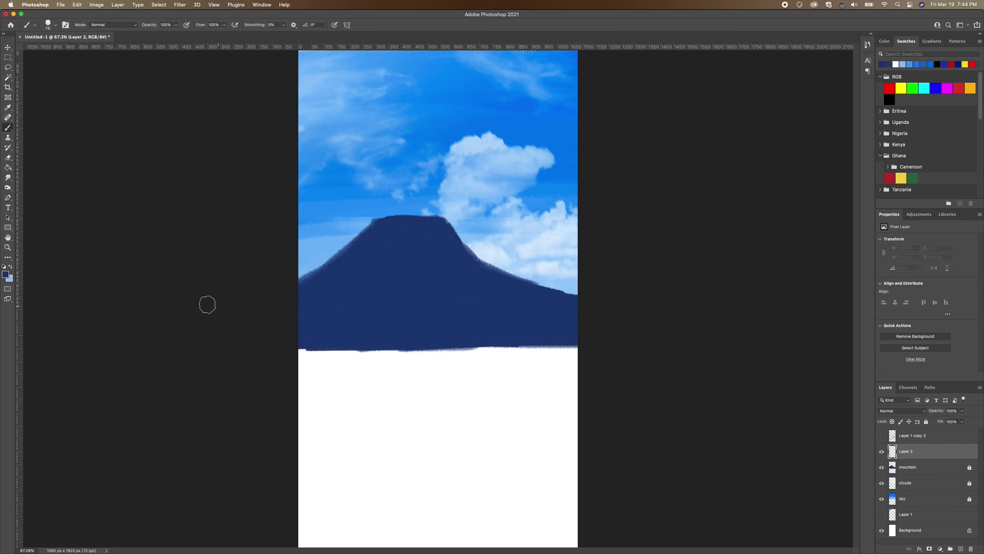
pyautogui.click(6, 275)
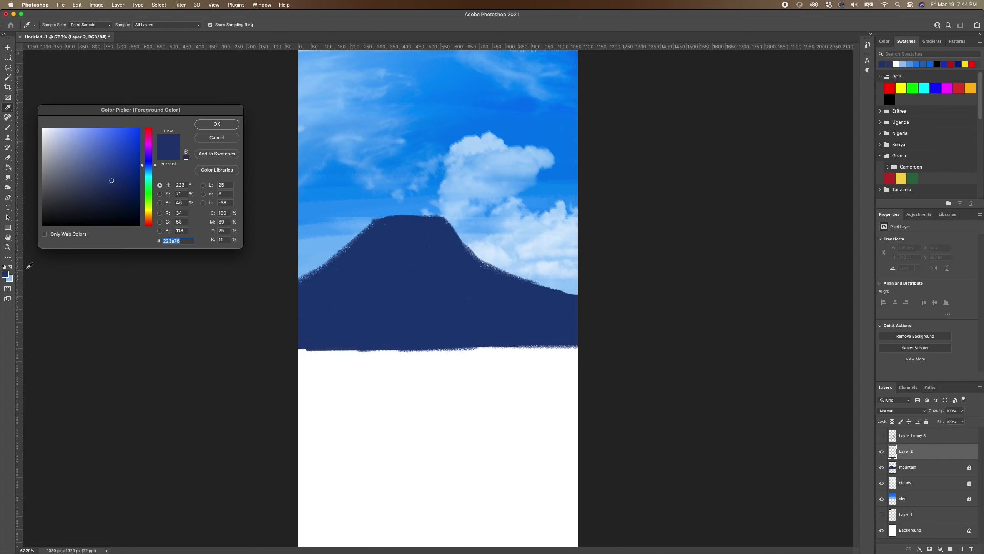
pyautogui.click(148, 217)
pyautogui.moveTo(121, 178); pyautogui.dragTo(118, 154)
pyautogui.moveTo(157, 222); pyautogui.dragTo(156, 215)
pyautogui.moveTo(133, 156); pyautogui.dragTo(133, 146)
pyautogui.click(220, 123)
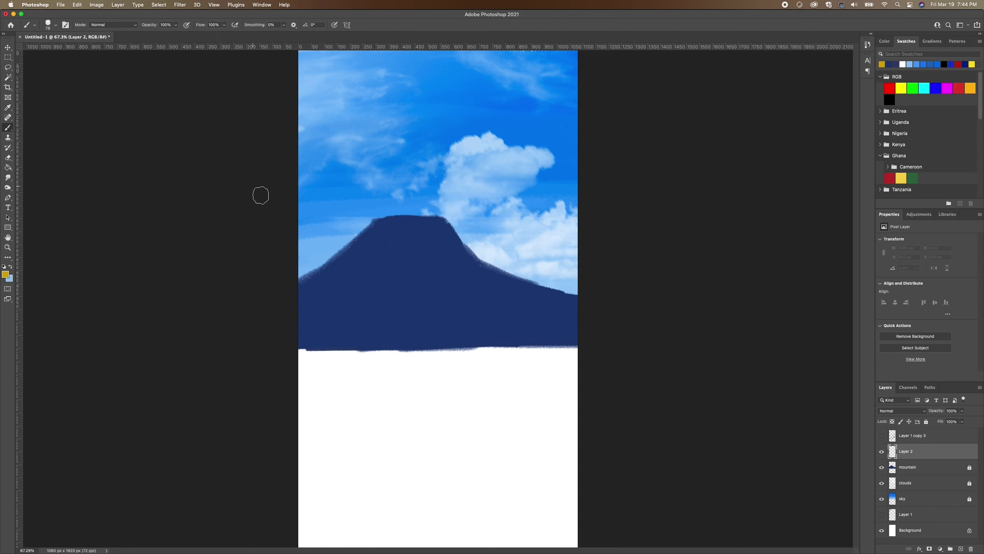
pyautogui.moveTo(392, 534)
pyautogui.mouseDown()
pyautogui.moveTo(308, 532)
pyautogui.moveTo(288, 542)
pyautogui.moveTo(588, 543)
pyautogui.moveTo(380, 537)
pyautogui.moveTo(288, 514)
pyautogui.mouseUp()
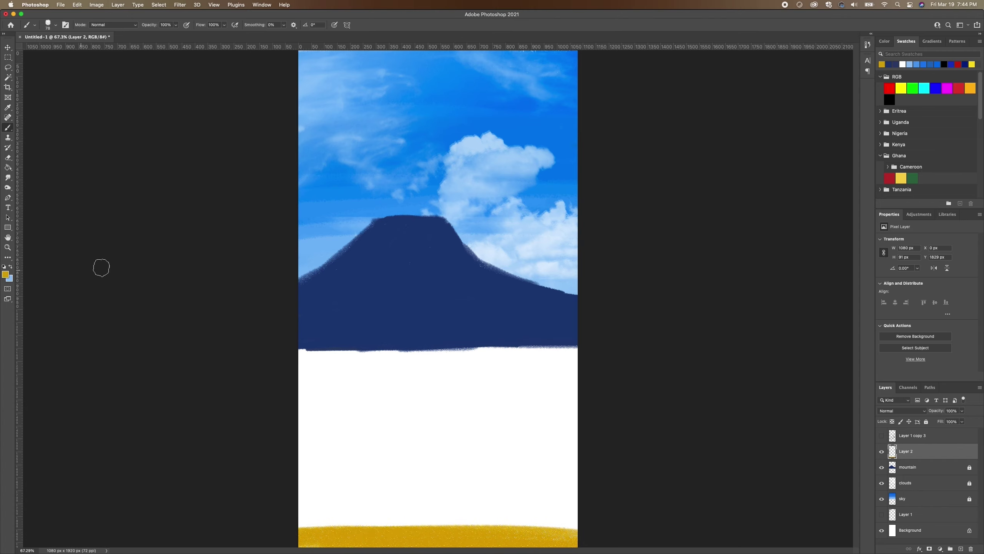
# - Set the foreground colour to #e1be43 and paint a lighter yellow strip over the ground
pyautogui.click(6, 274)
pyautogui.click(111, 139)
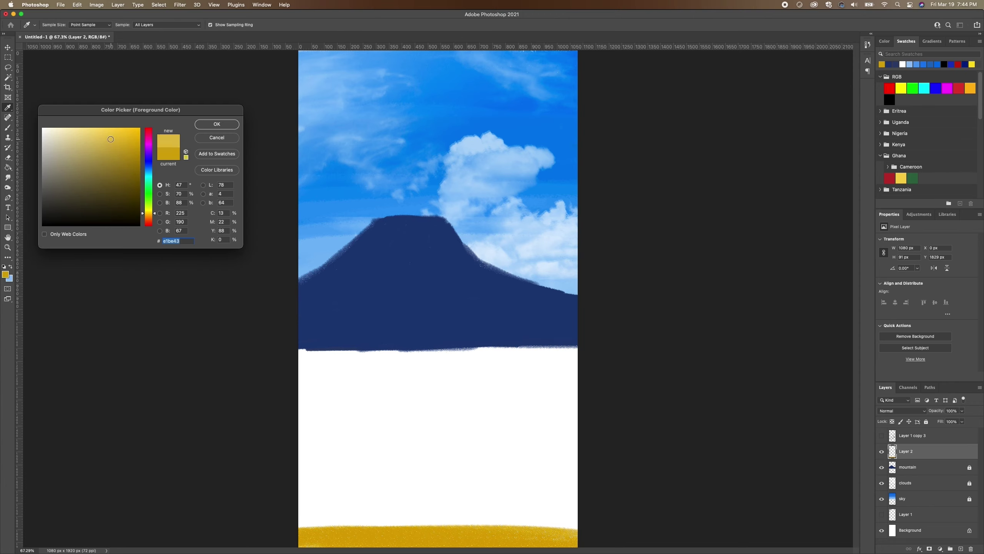
pyautogui.click(228, 125)
pyautogui.moveTo(282, 519)
pyautogui.mouseDown()
pyautogui.moveTo(275, 530)
pyautogui.moveTo(620, 533)
pyautogui.mouseUp()
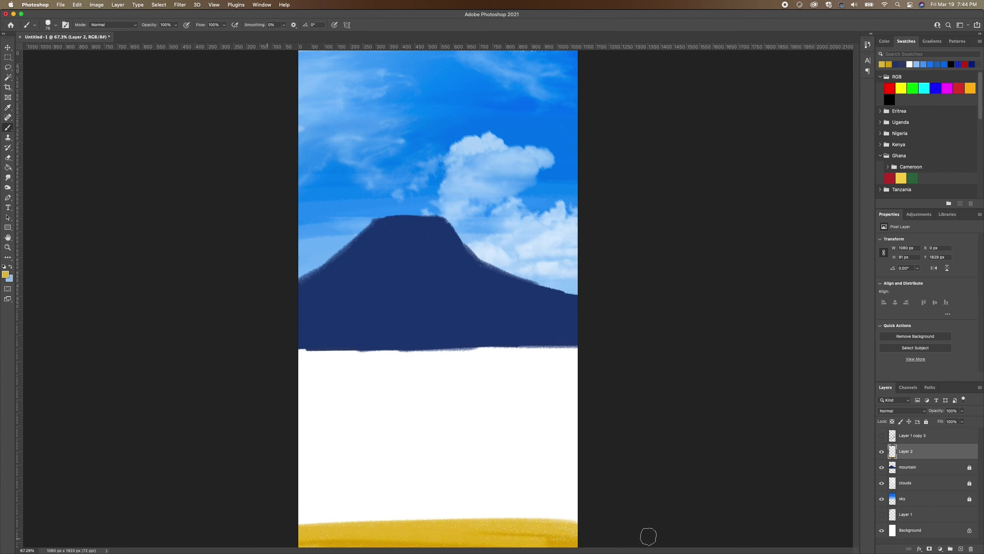
# - Show and lock the Layer 1 copy 3 sketch, and paint yellow ground on Layer 2 up to the hut and the bottle's base
pyautogui.click(882, 434)
pyautogui.click(915, 434)
pyautogui.click(926, 421)
pyautogui.click(929, 453)
pyautogui.moveTo(352, 496)
pyautogui.mouseDown()
pyautogui.moveTo(410, 508)
pyautogui.moveTo(393, 518)
pyautogui.moveTo(438, 510)
pyautogui.moveTo(353, 500)
pyautogui.moveTo(505, 475)
pyautogui.moveTo(276, 471)
pyautogui.moveTo(561, 440)
pyautogui.moveTo(453, 415)
pyautogui.moveTo(302, 411)
pyautogui.moveTo(283, 420)
pyautogui.moveTo(437, 401)
pyautogui.moveTo(550, 403)
pyautogui.moveTo(360, 392)
pyautogui.moveTo(576, 411)
pyautogui.moveTo(521, 382)
pyautogui.moveTo(293, 415)
pyautogui.moveTo(616, 440)
pyautogui.moveTo(594, 470)
pyautogui.moveTo(548, 493)
pyautogui.moveTo(344, 456)
pyautogui.moveTo(431, 454)
pyautogui.moveTo(344, 439)
pyautogui.moveTo(583, 454)
pyautogui.moveTo(613, 417)
pyautogui.moveTo(593, 407)
pyautogui.moveTo(331, 460)
pyautogui.moveTo(507, 465)
pyautogui.moveTo(285, 440)
pyautogui.moveTo(321, 438)
pyautogui.mouseUp()
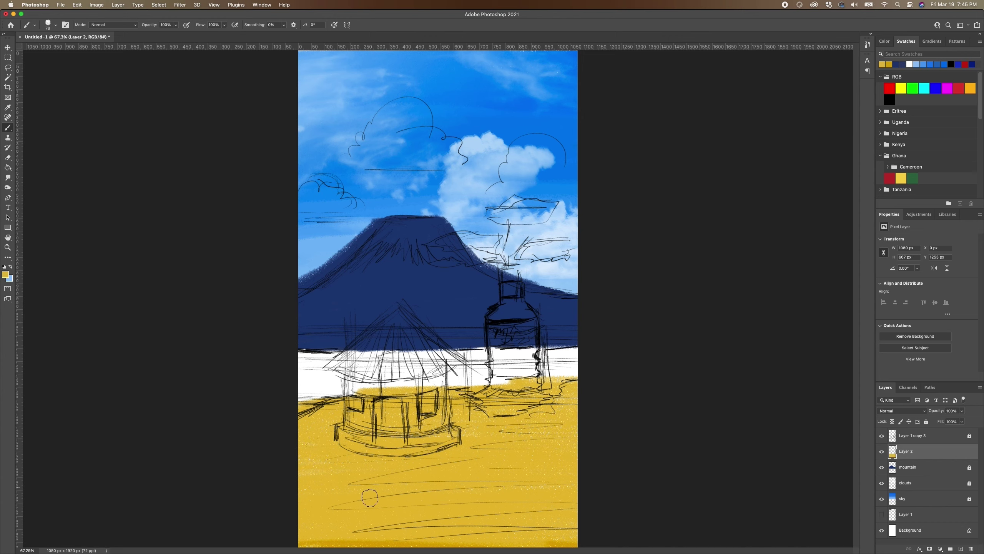
# - Set the foreground colour to #efd98c and paint pale highlights along the ground's upper edge around the hut and bottle
pyautogui.click(5, 275)
pyautogui.click(83, 134)
pyautogui.click(216, 124)
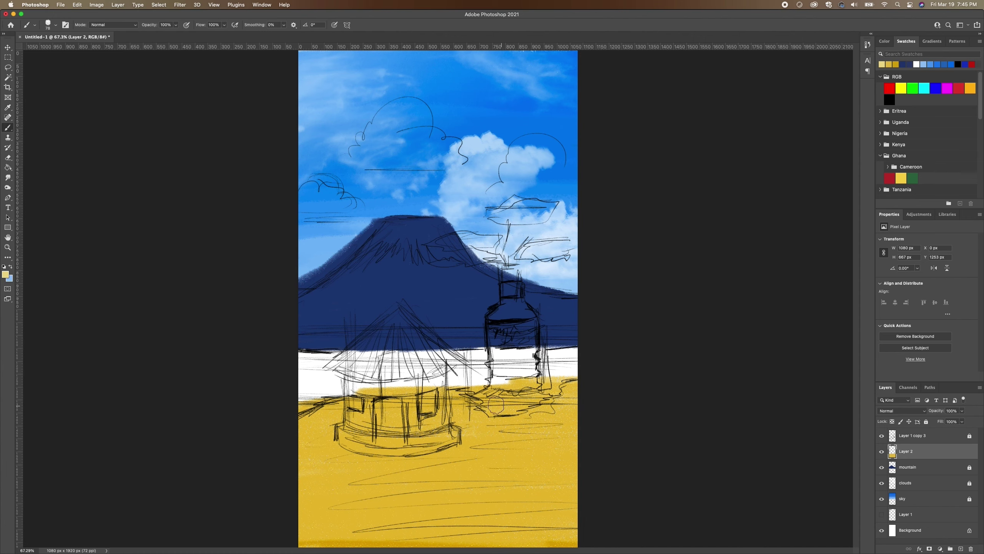
pyautogui.moveTo(412, 393)
pyautogui.mouseDown()
pyautogui.moveTo(557, 388)
pyautogui.moveTo(562, 375)
pyautogui.moveTo(582, 396)
pyautogui.moveTo(457, 400)
pyautogui.mouseUp()
pyautogui.moveTo(384, 404); pyautogui.dragTo(394, 406)
pyautogui.moveTo(301, 413)
pyautogui.mouseDown()
pyautogui.moveTo(274, 424)
pyautogui.moveTo(286, 440)
pyautogui.moveTo(306, 442)
pyautogui.mouseUp()
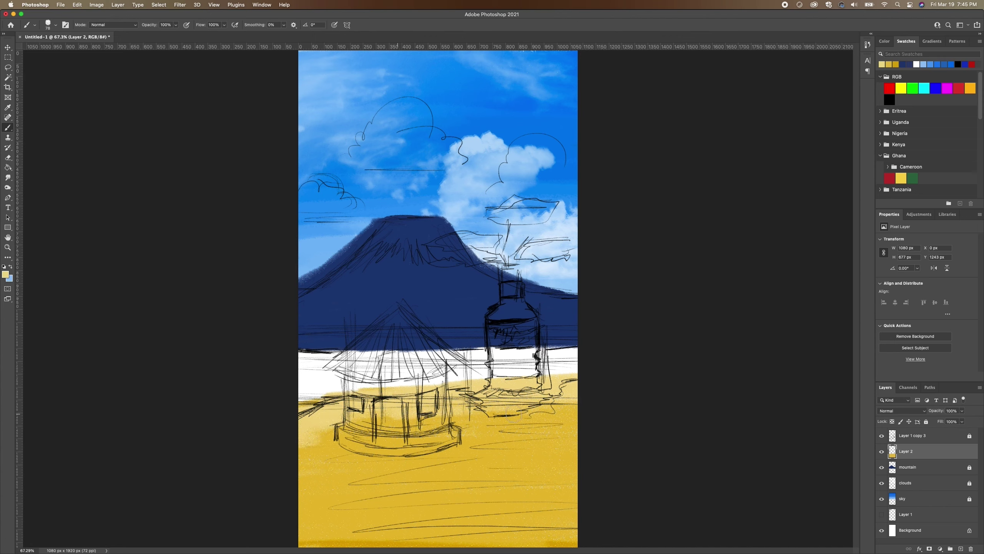
pyautogui.moveTo(403, 416); pyautogui.dragTo(581, 417)
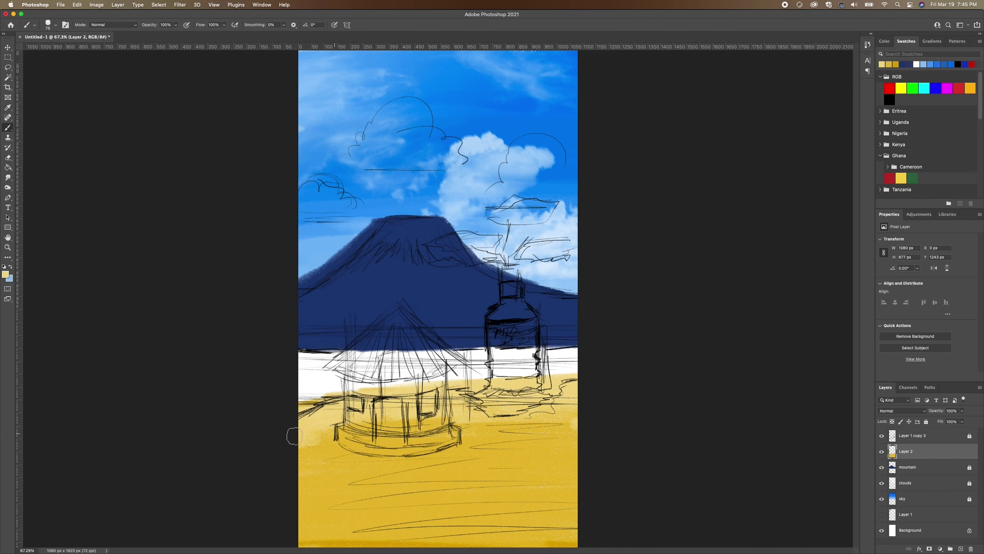
pyautogui.moveTo(391, 430); pyautogui.dragTo(580, 430)
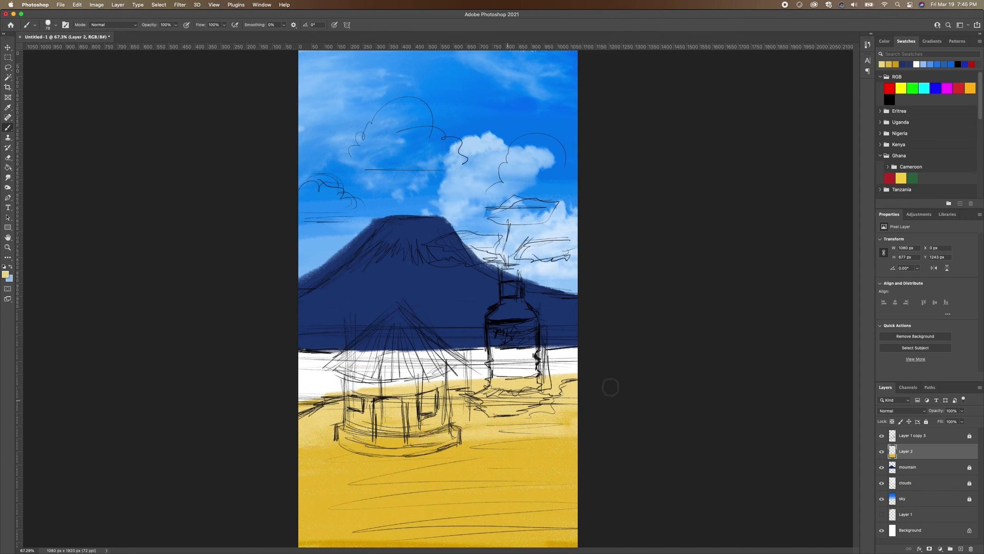
pyautogui.moveTo(500, 393); pyautogui.dragTo(513, 385)
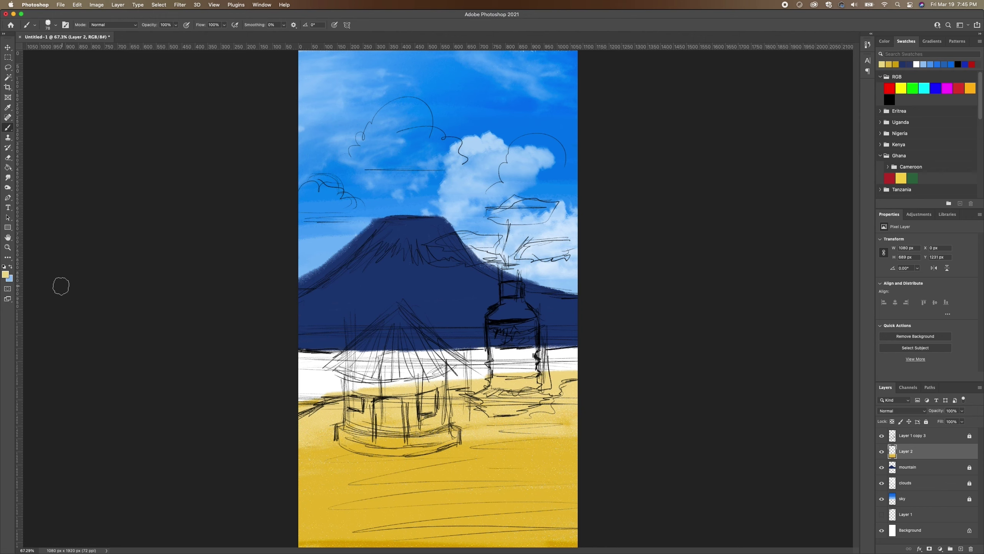
# - Set the foreground colour to a light orange
pyautogui.click(7, 274)
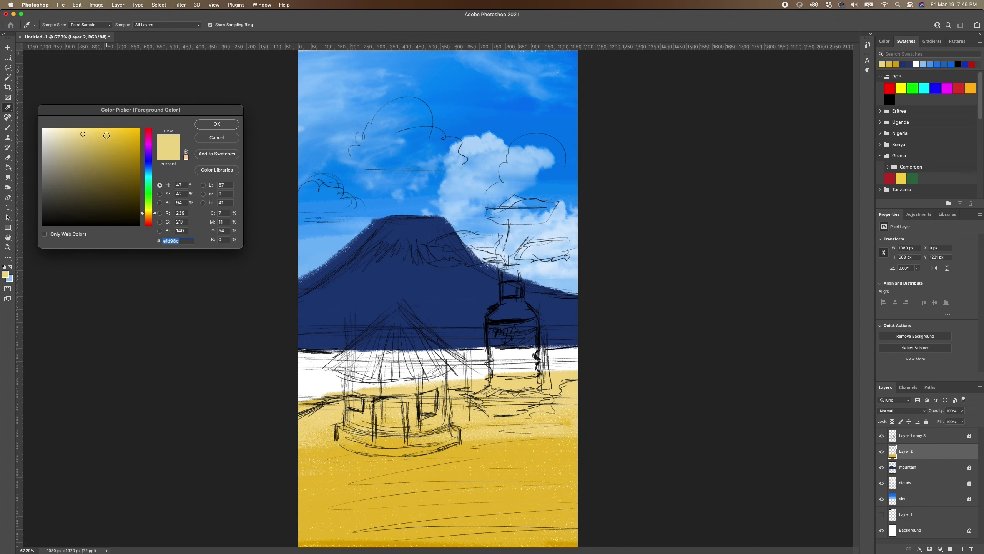
pyautogui.moveTo(106, 135); pyautogui.dragTo(125, 142)
pyautogui.moveTo(143, 216); pyautogui.dragTo(143, 217)
pyautogui.click(218, 123)
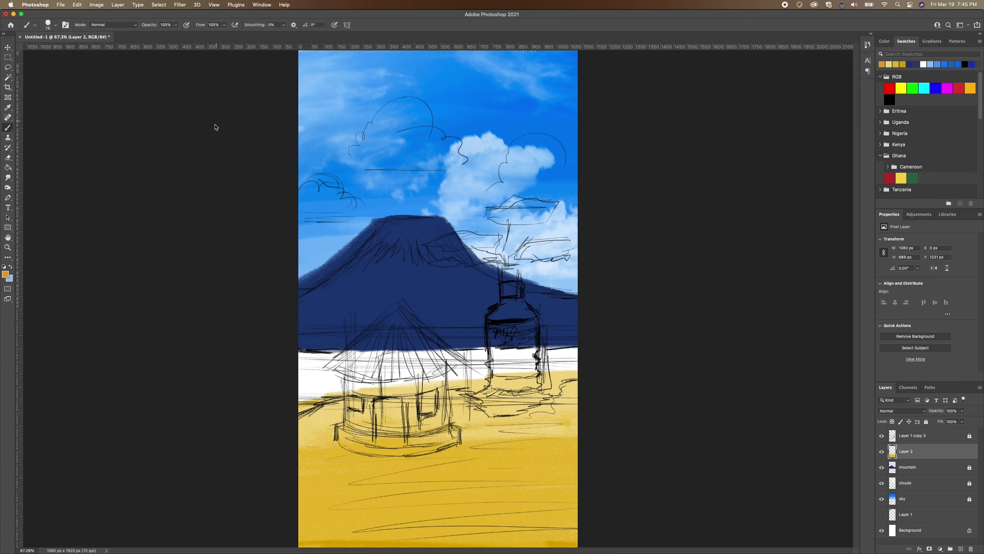
# - Paint an orange band across the foreground of the yellow ground, extending it upward with reduced brush opacity
pyautogui.moveTo(278, 538)
pyautogui.mouseDown()
pyautogui.moveTo(628, 539)
pyautogui.moveTo(297, 541)
pyautogui.moveTo(584, 534)
pyautogui.moveTo(339, 524)
pyautogui.moveTo(597, 521)
pyautogui.mouseUp()
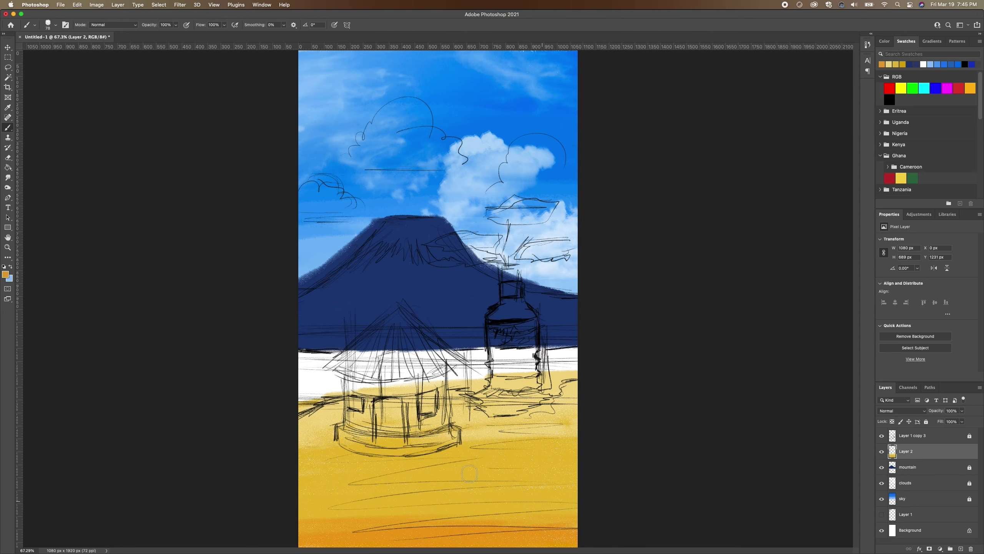
pyautogui.click(175, 26)
pyautogui.moveTo(175, 36); pyautogui.dragTo(171, 36)
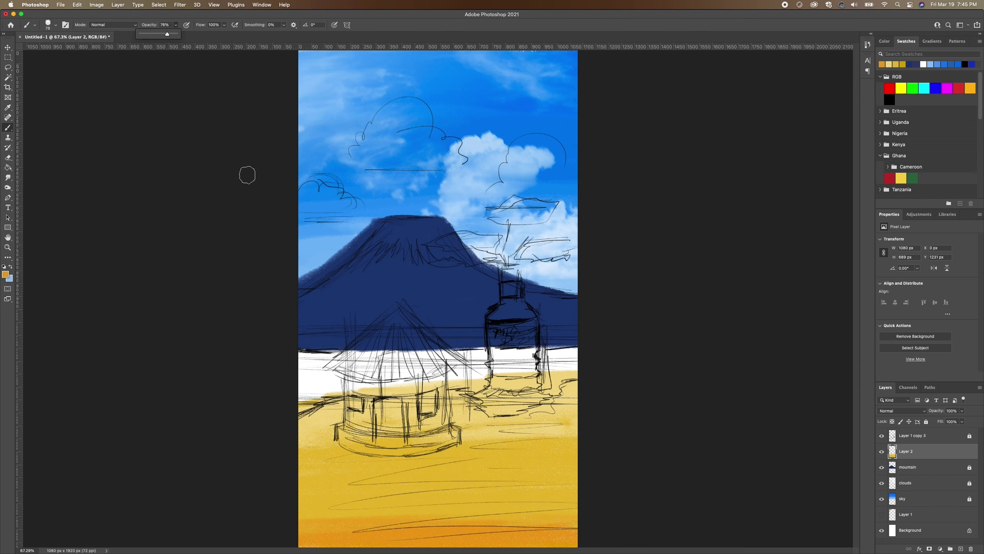
pyautogui.moveTo(304, 517); pyautogui.dragTo(599, 518)
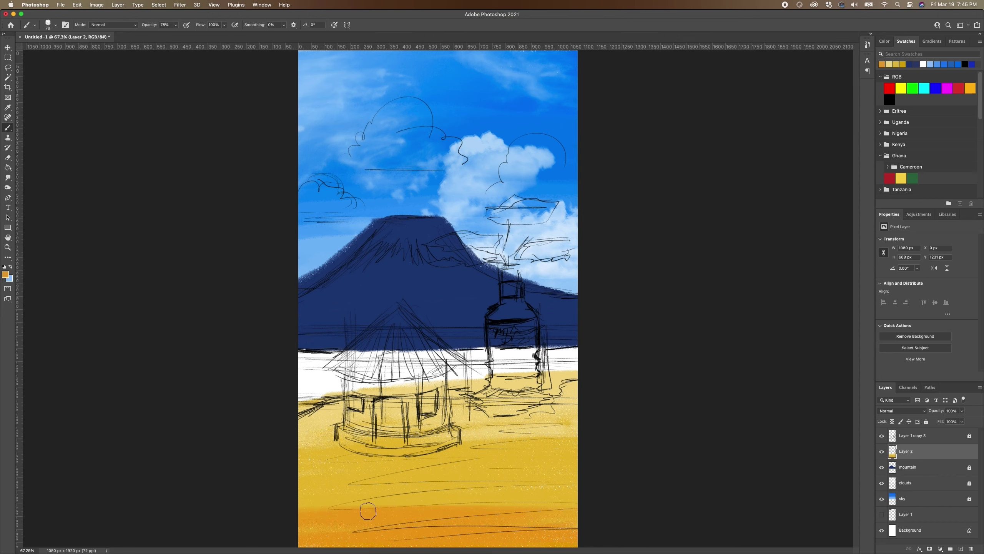
pyautogui.moveTo(505, 513); pyautogui.dragTo(341, 502)
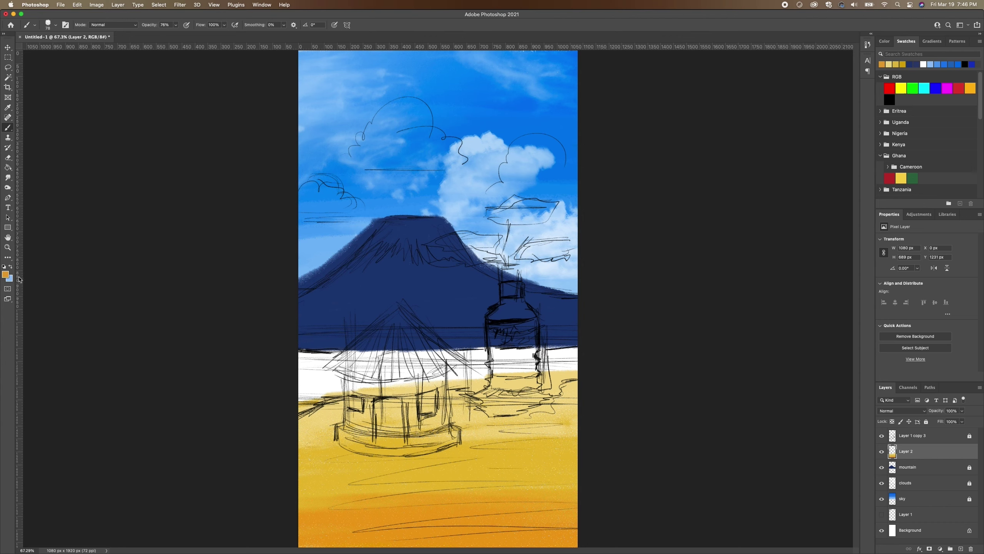
# - Set the foreground colour to a medium green and paint a grass band between the mountain's base and the yellow ground
pyautogui.click(7, 274)
pyautogui.click(149, 192)
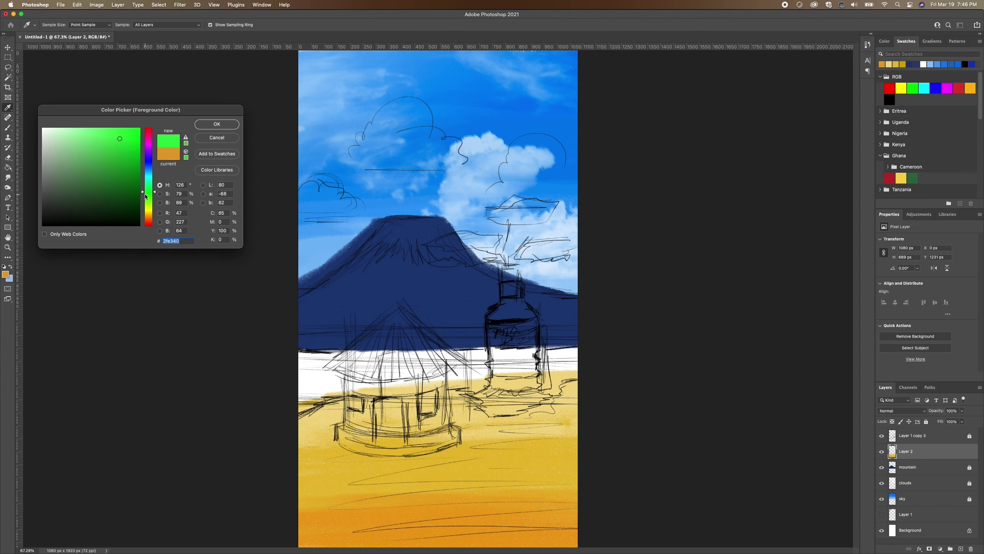
pyautogui.click(135, 190)
pyautogui.moveTo(136, 191); pyautogui.dragTo(139, 181)
pyautogui.click(216, 124)
pyautogui.moveTo(306, 370)
pyautogui.mouseDown()
pyautogui.moveTo(293, 404)
pyautogui.moveTo(377, 376)
pyautogui.moveTo(353, 378)
pyautogui.moveTo(488, 367)
pyautogui.moveTo(407, 374)
pyautogui.moveTo(457, 378)
pyautogui.moveTo(434, 376)
pyautogui.moveTo(450, 381)
pyautogui.moveTo(583, 362)
pyautogui.moveTo(475, 353)
pyautogui.moveTo(518, 353)
pyautogui.moveTo(256, 364)
pyautogui.moveTo(358, 354)
pyautogui.moveTo(265, 354)
pyautogui.mouseUp()
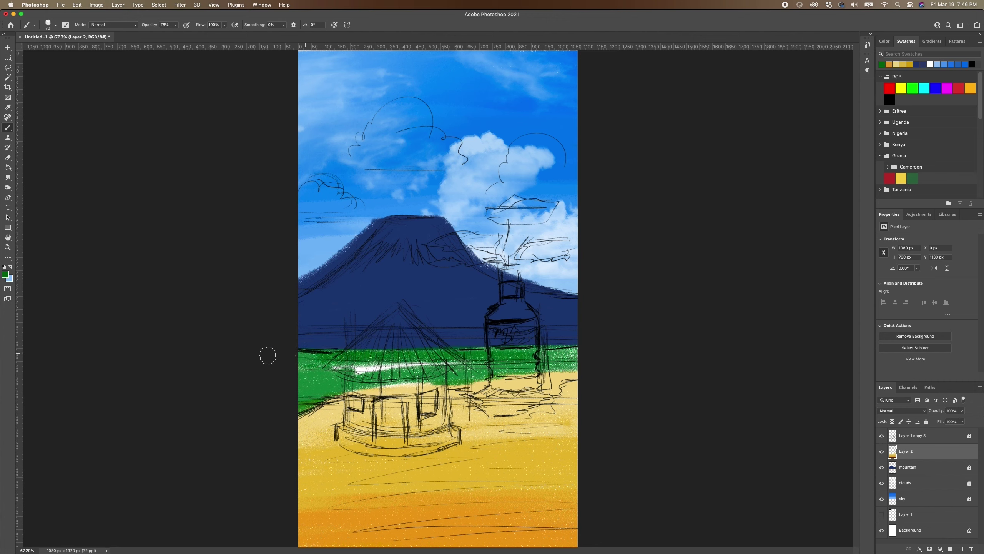
pyautogui.moveTo(471, 354)
pyautogui.mouseDown()
pyautogui.moveTo(338, 374)
pyautogui.moveTo(357, 365)
pyautogui.moveTo(341, 358)
pyautogui.moveTo(354, 358)
pyautogui.moveTo(293, 395)
pyautogui.moveTo(325, 396)
pyautogui.moveTo(345, 375)
pyautogui.moveTo(290, 358)
pyautogui.moveTo(354, 369)
pyautogui.moveTo(582, 356)
pyautogui.moveTo(571, 348)
pyautogui.moveTo(580, 350)
pyautogui.moveTo(561, 357)
pyautogui.moveTo(602, 368)
pyautogui.moveTo(581, 361)
pyautogui.mouseUp()
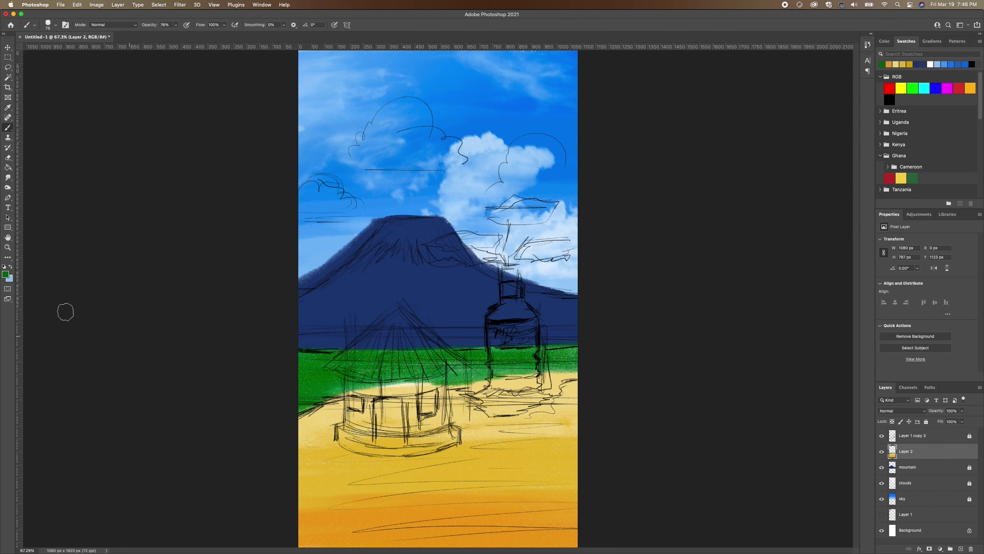
# - Set the foreground colour to dark green #013406 and reduce the brush size to 12 px
pyautogui.click(6, 274)
pyautogui.click(137, 199)
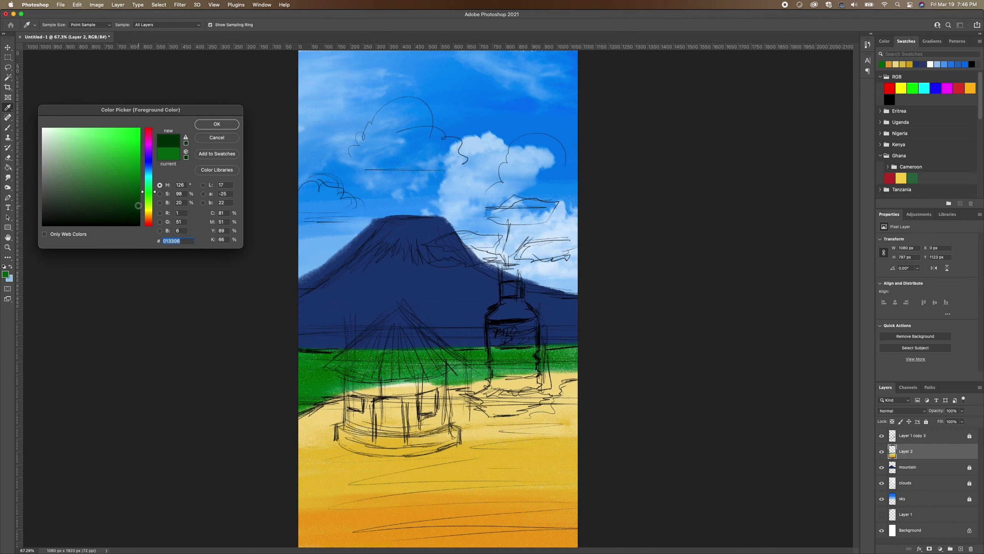
pyautogui.click(223, 124)
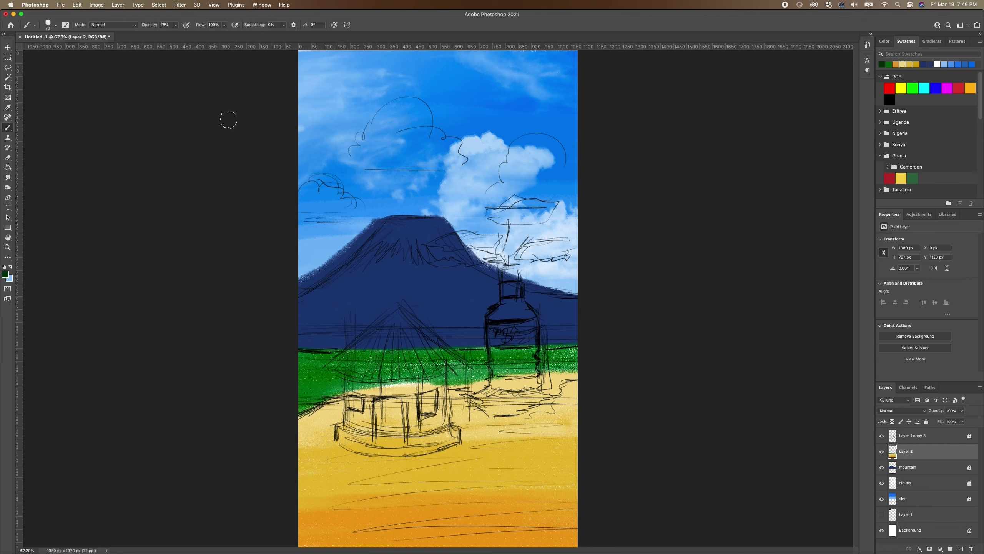
pyautogui.click(54, 25)
pyautogui.moveTo(47, 49); pyautogui.dragTo(46, 51)
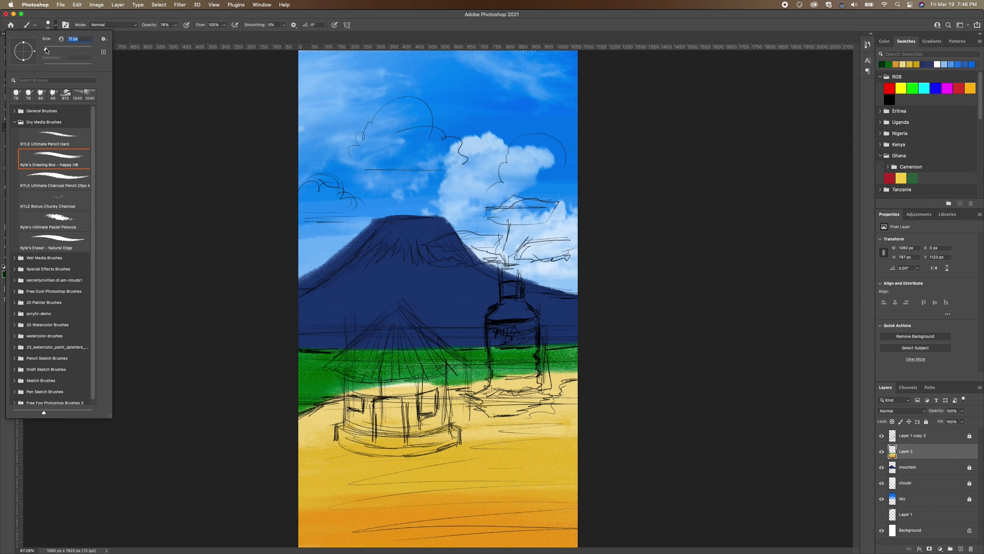
# - Hide the Layer 1 copy 3 sketch and paint a dark green edge where grass meets sand at 91% brush opacity
pyautogui.click(882, 436)
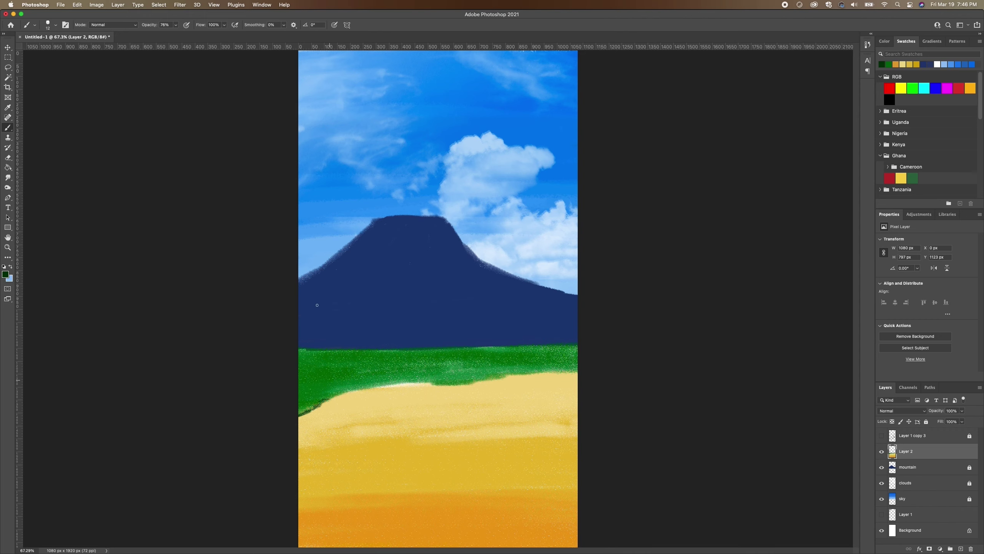
pyautogui.click(175, 26)
pyautogui.click(332, 400)
pyautogui.moveTo(389, 385); pyautogui.dragTo(401, 383)
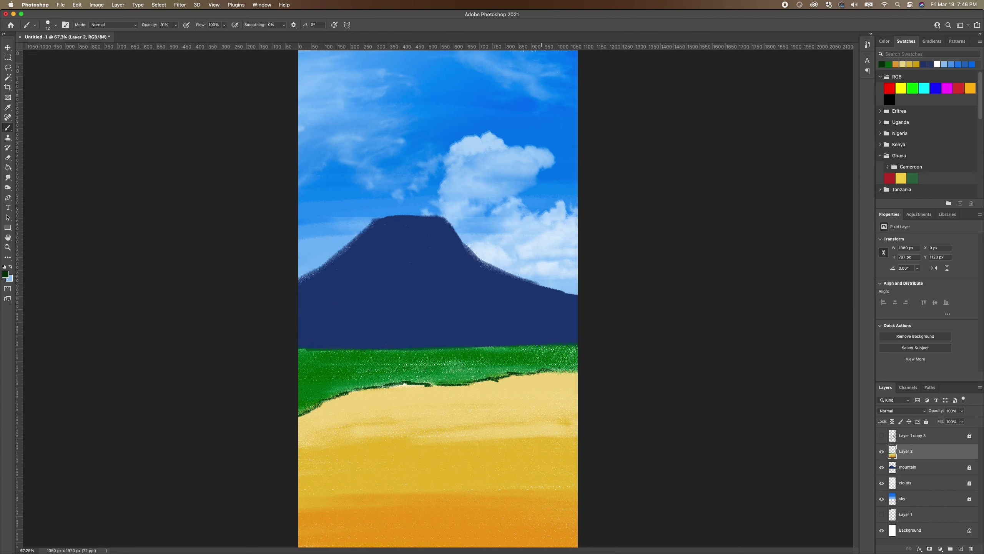
pyautogui.moveTo(538, 371); pyautogui.dragTo(564, 374)
# - Set the foreground colour to #446f01 and paint an olive strip along the grass's upper edge with a 27 px brush
pyautogui.click(5, 274)
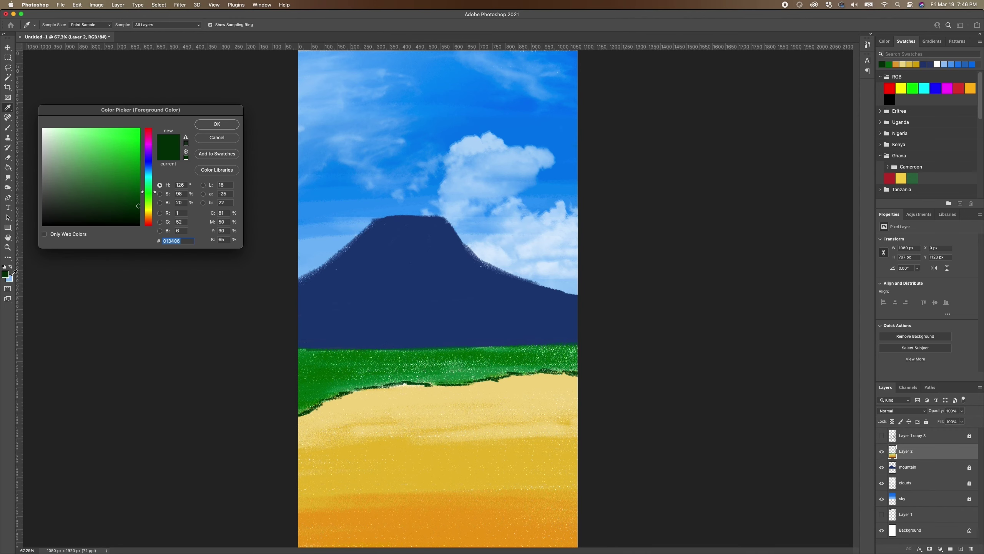
pyautogui.click(139, 182)
pyautogui.moveTo(138, 182); pyautogui.dragTo(144, 203)
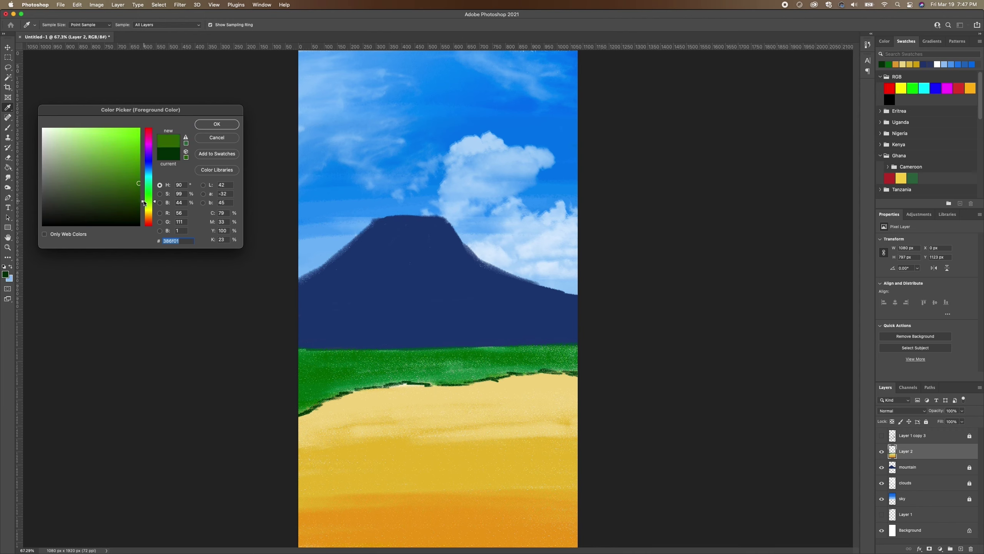
pyautogui.click(209, 128)
pyautogui.click(55, 26)
pyautogui.moveTo(51, 50); pyautogui.dragTo(53, 50)
pyautogui.click(301, 355)
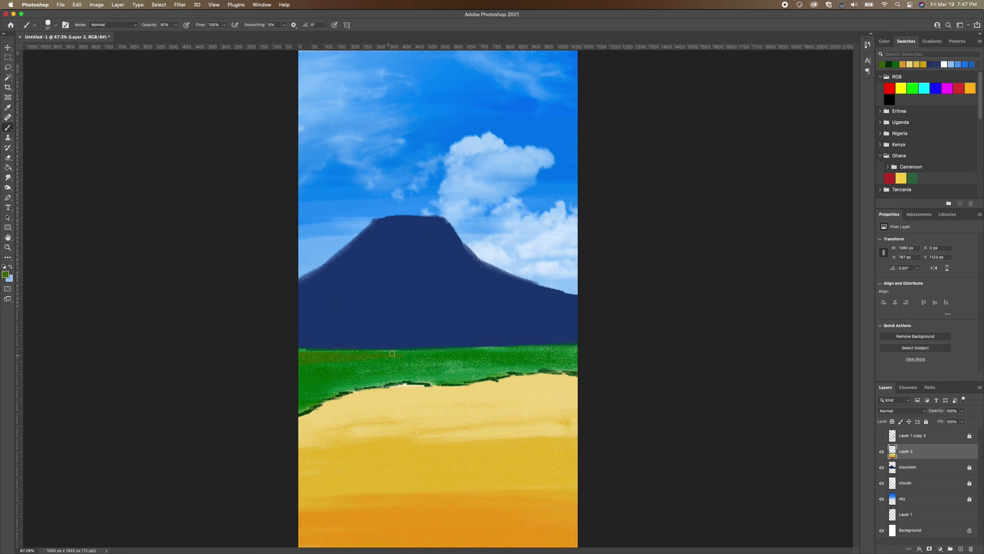
pyautogui.moveTo(442, 350); pyautogui.dragTo(559, 348)
# - Set the foreground colour to a brighter yellowish green and paint a thin strip along the grass's upper edge
pyautogui.click(6, 274)
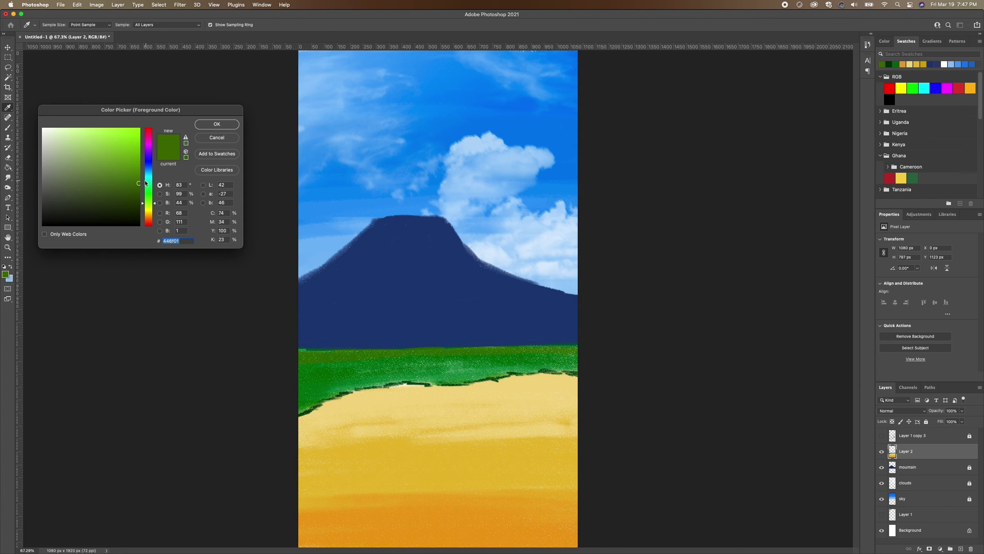
pyautogui.click(136, 152)
pyautogui.click(217, 125)
pyautogui.moveTo(300, 354); pyautogui.dragTo(532, 346)
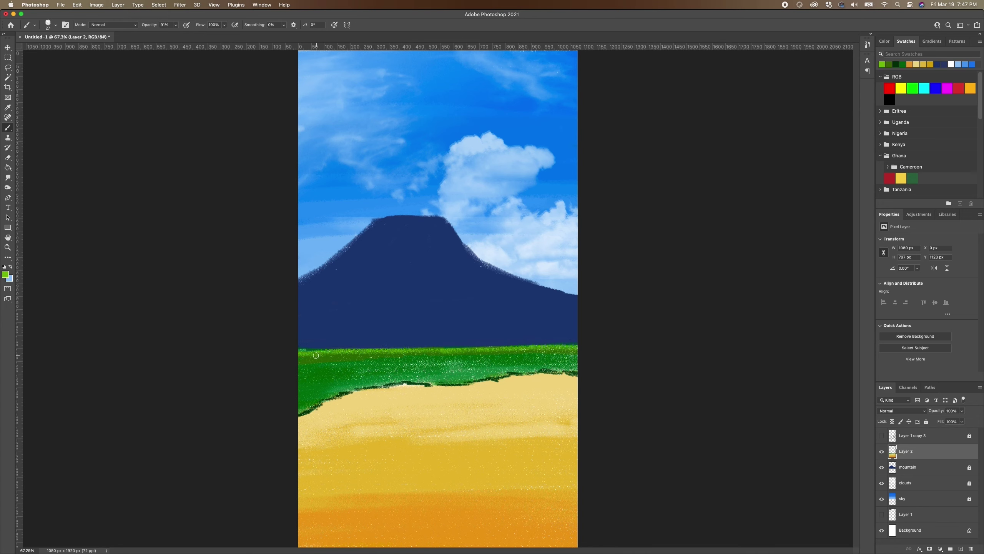
# - Enlarge the brush to 68 px and paint bright green broadly over the upper part of the grass
pyautogui.click(54, 26)
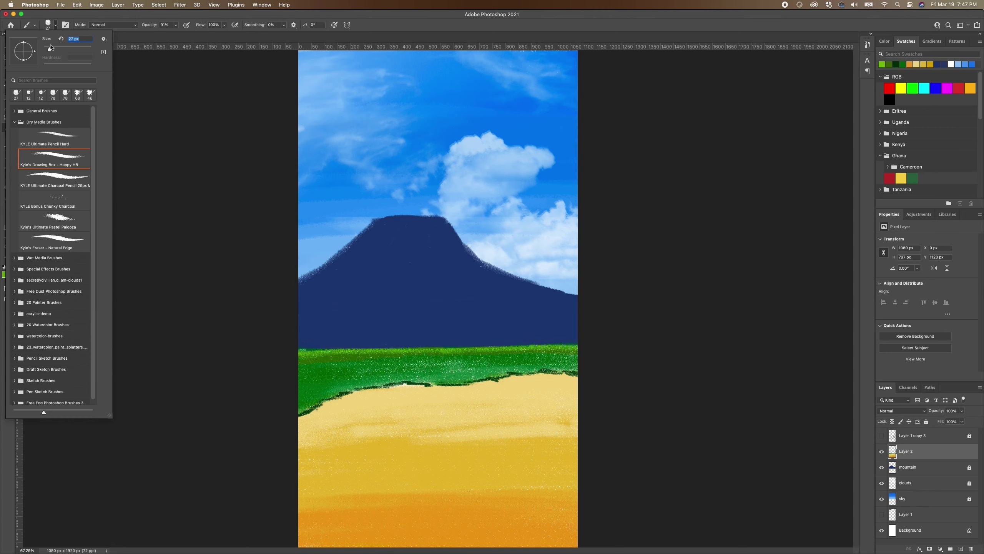
pyautogui.click(304, 364)
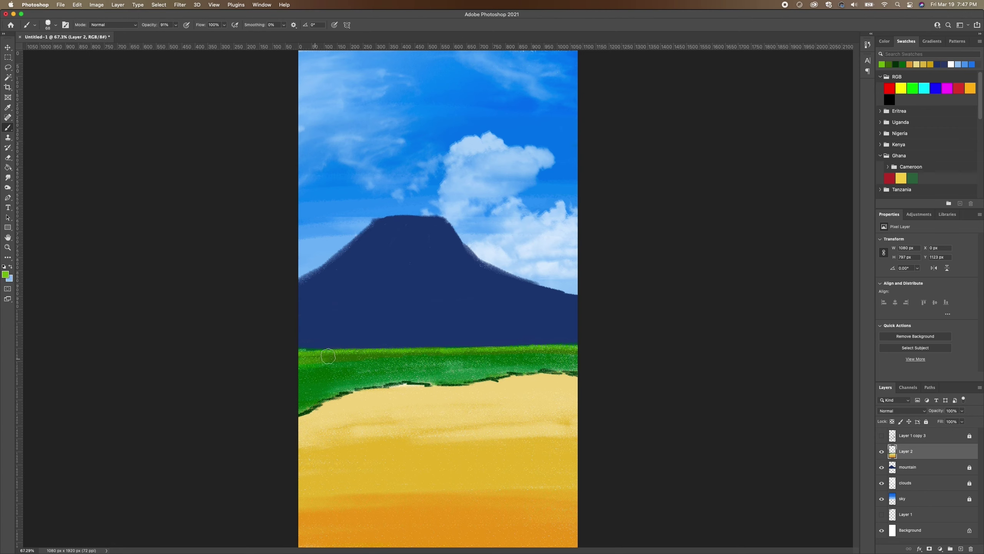
pyautogui.moveTo(310, 360); pyautogui.dragTo(558, 355)
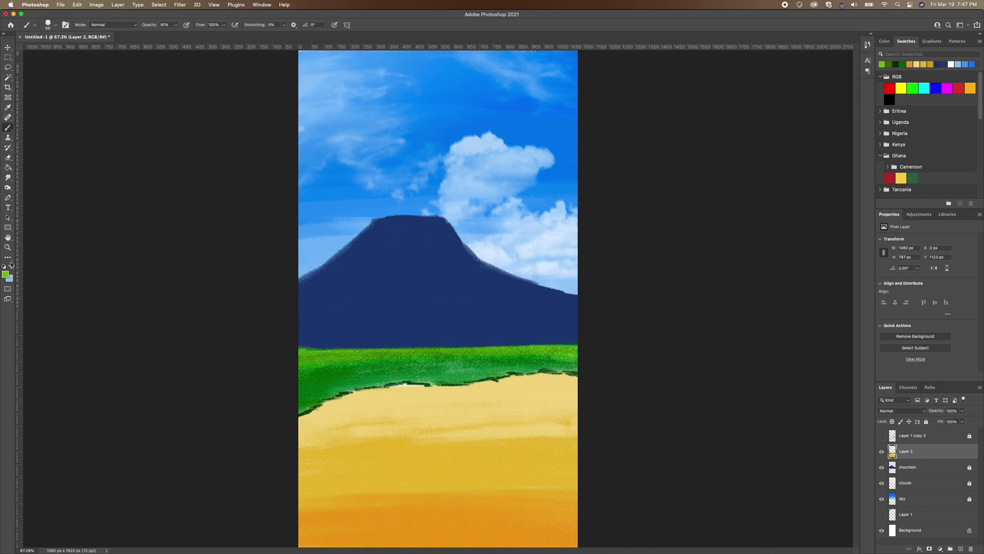
# - Set the foreground colour to light green #9bd73e and reduce the brush size to 25 px
pyautogui.click(5, 274)
pyautogui.click(101, 129)
pyautogui.click(217, 124)
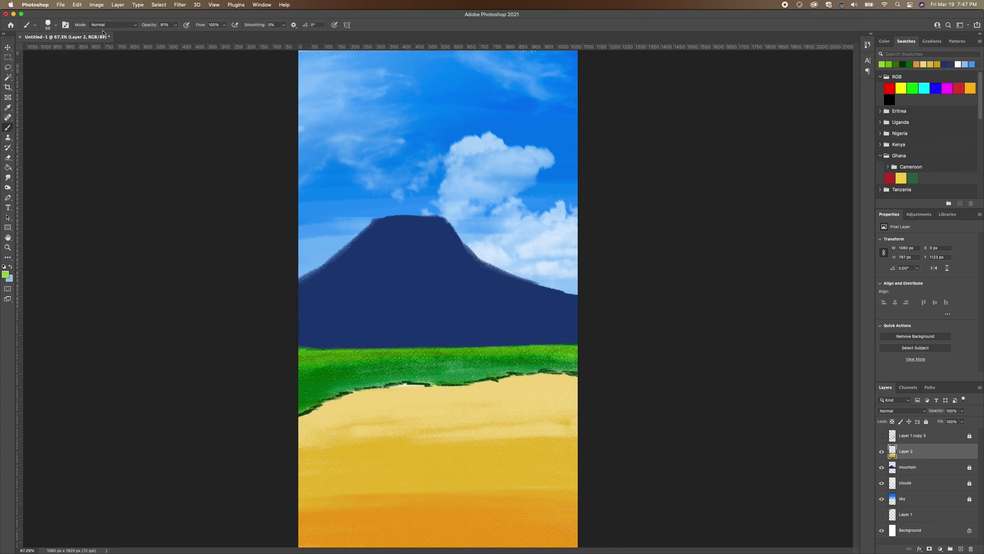
pyautogui.click(51, 26)
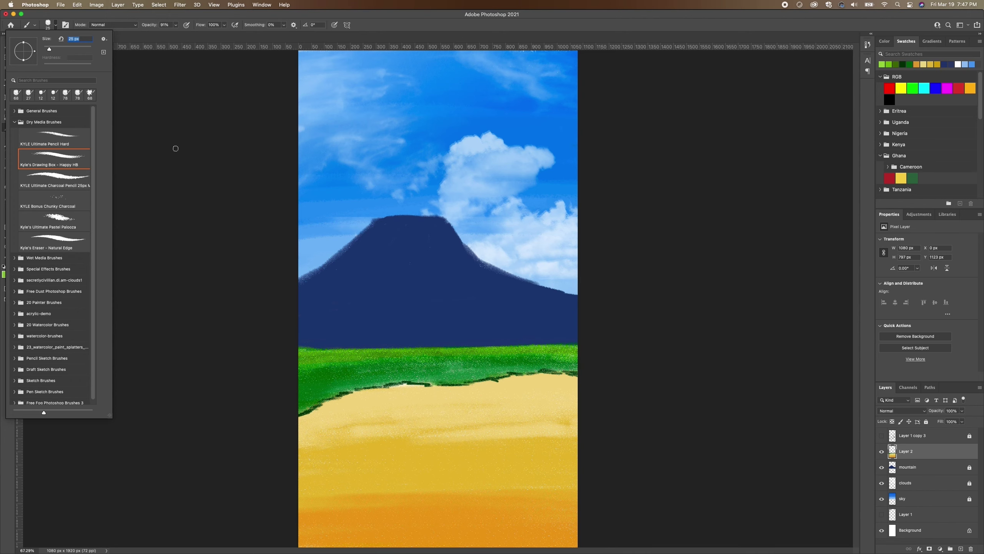
pyautogui.press('Return')
# - Set the foreground colour to a bright yellow and paint highlights along the grass's upper edge below the mountain
pyautogui.click(6, 275)
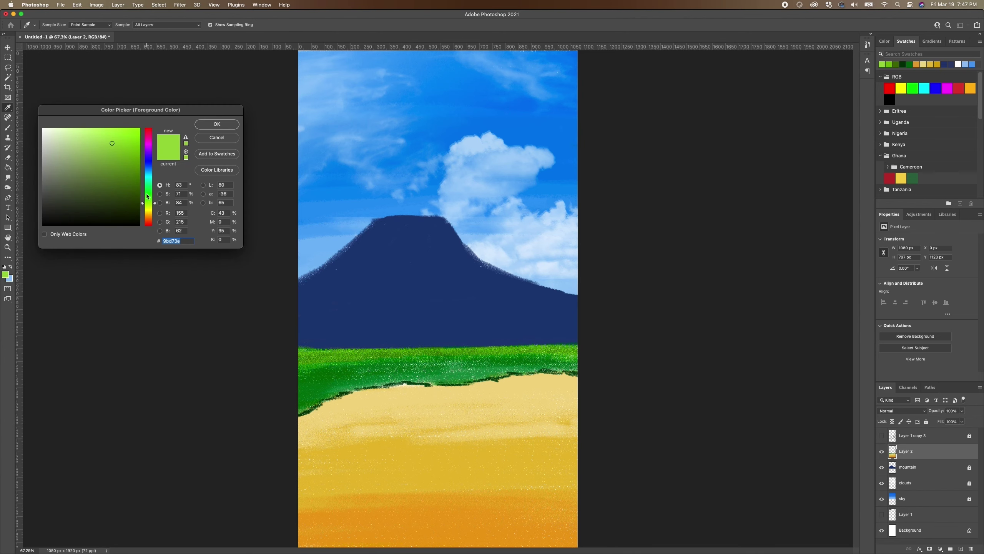
pyautogui.moveTo(143, 205); pyautogui.dragTo(143, 209)
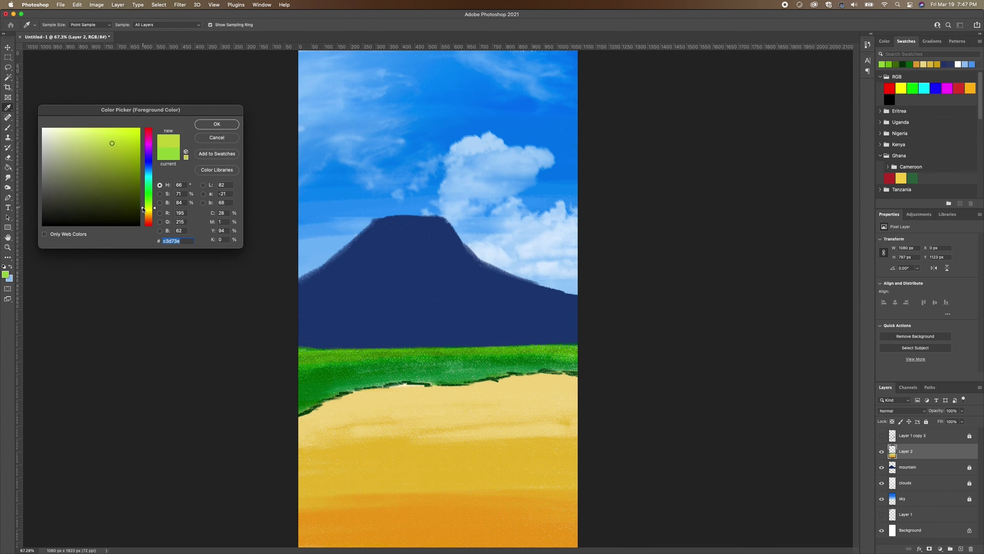
pyautogui.click(136, 130)
pyautogui.click(205, 125)
pyautogui.moveTo(298, 351)
pyautogui.mouseDown()
pyautogui.moveTo(578, 347)
pyautogui.moveTo(556, 348)
pyautogui.mouseUp()
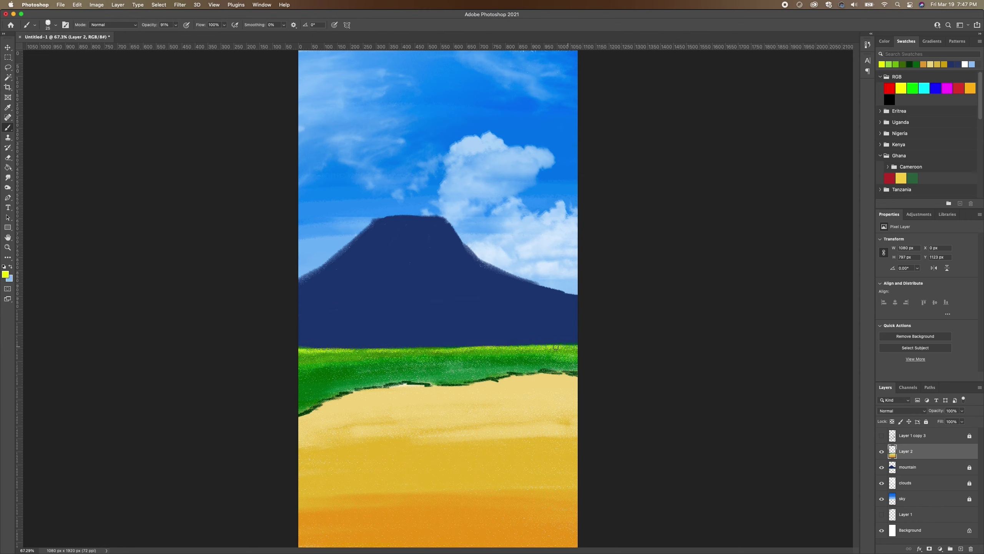
pyautogui.moveTo(360, 352); pyautogui.dragTo(312, 352)
# - Rename Layer 2, which holds the painted grass and ground
pyautogui.write('g')
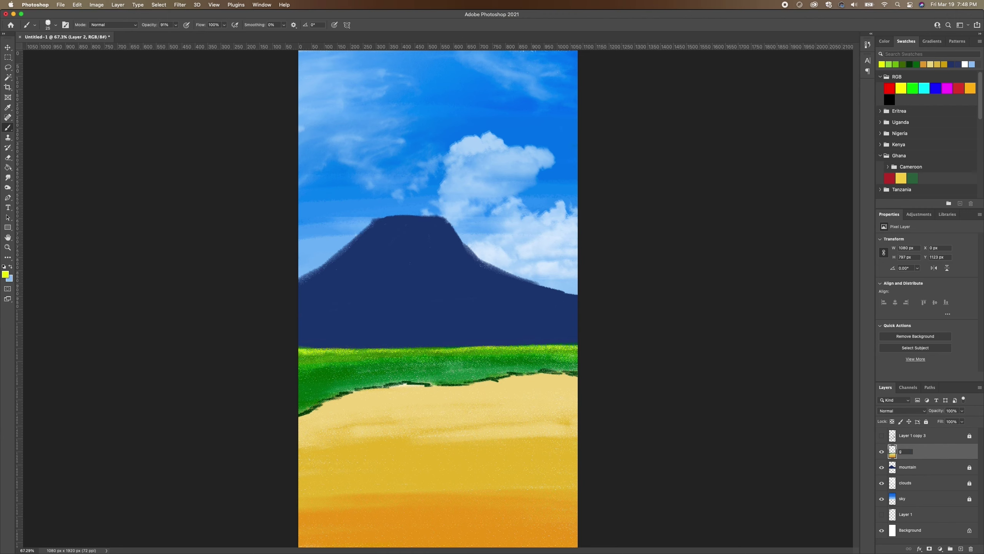